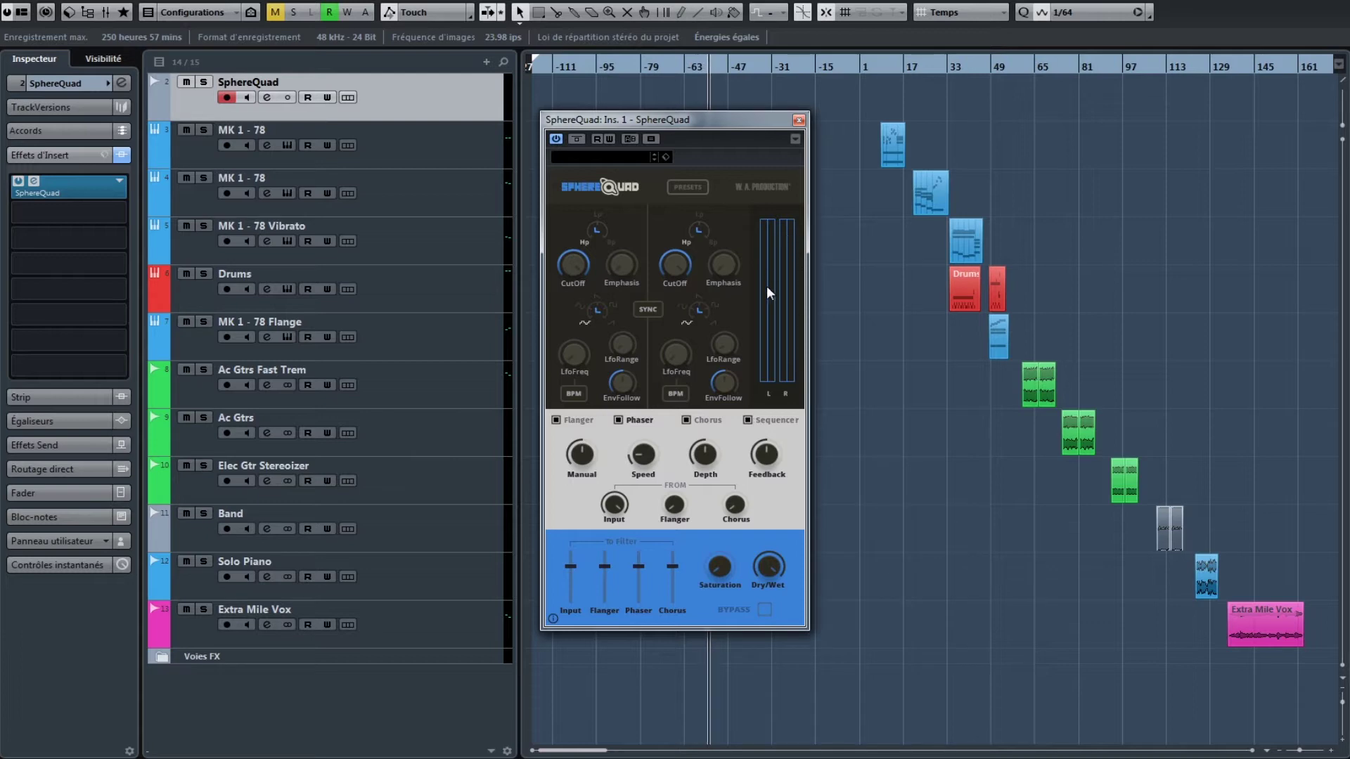
- Look through the Flanger, Phaser, Chorus and Sequencer sections of the SphereQuad track's plugin, and close it
{"action": "left_click", "coordinate": [760, 421]}
{"action": "left_click", "coordinate": [557, 422]}
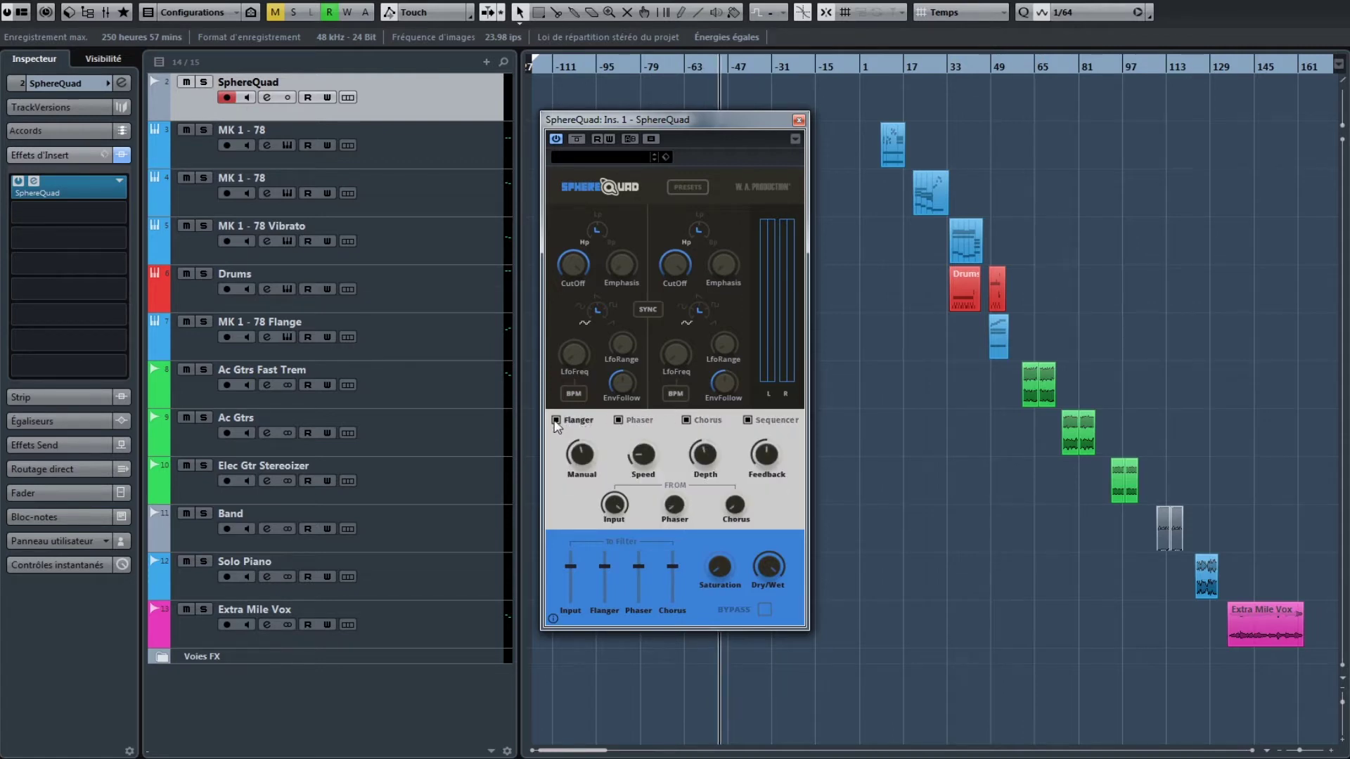
{"action": "left_click", "coordinate": [557, 421]}
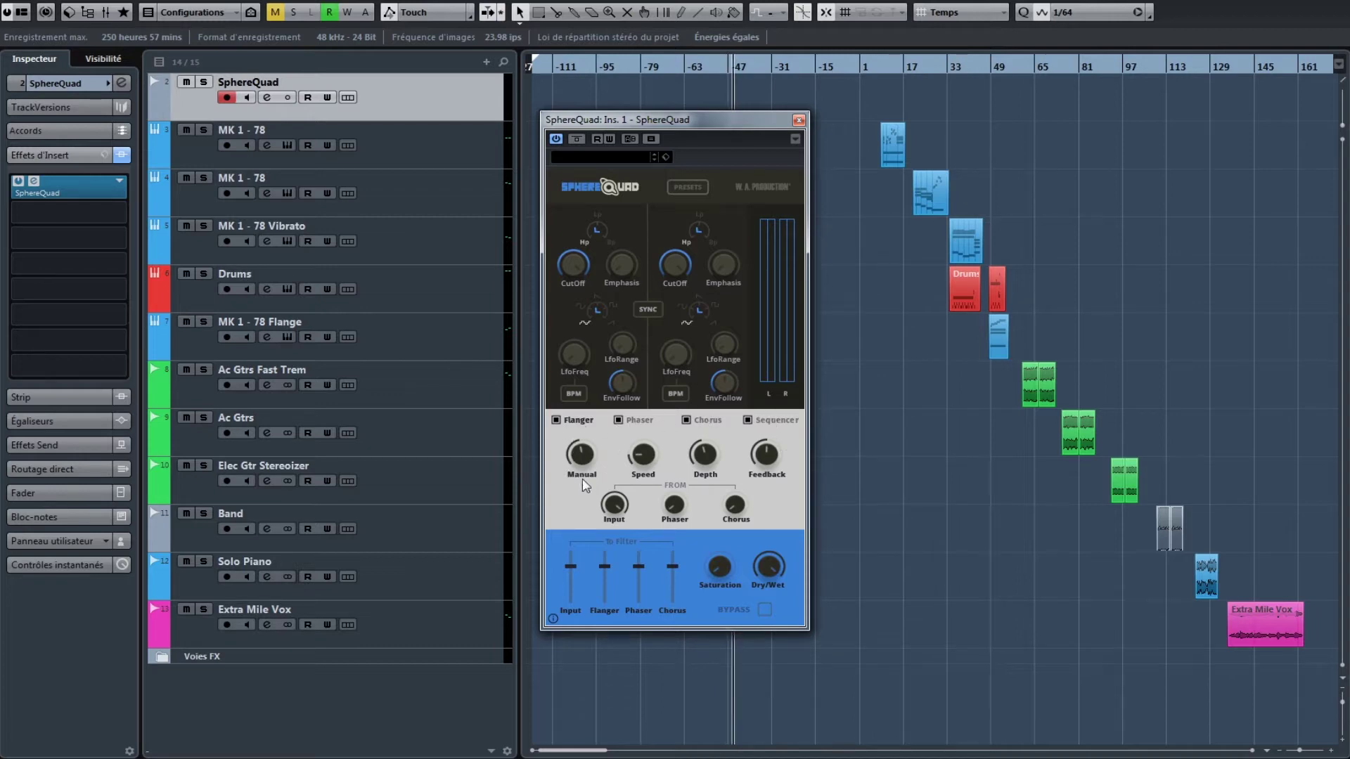
{"action": "left_click", "coordinate": [606, 432]}
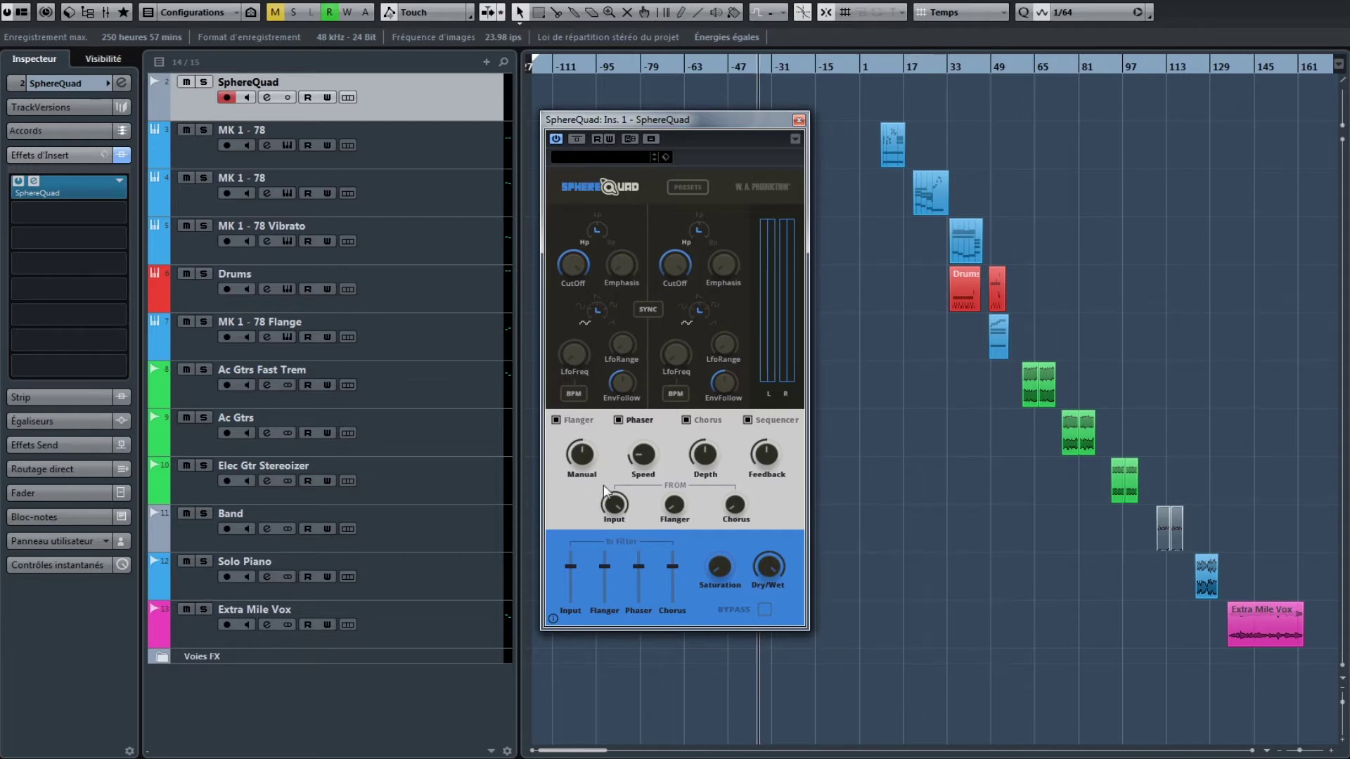
{"action": "left_click", "coordinate": [588, 419]}
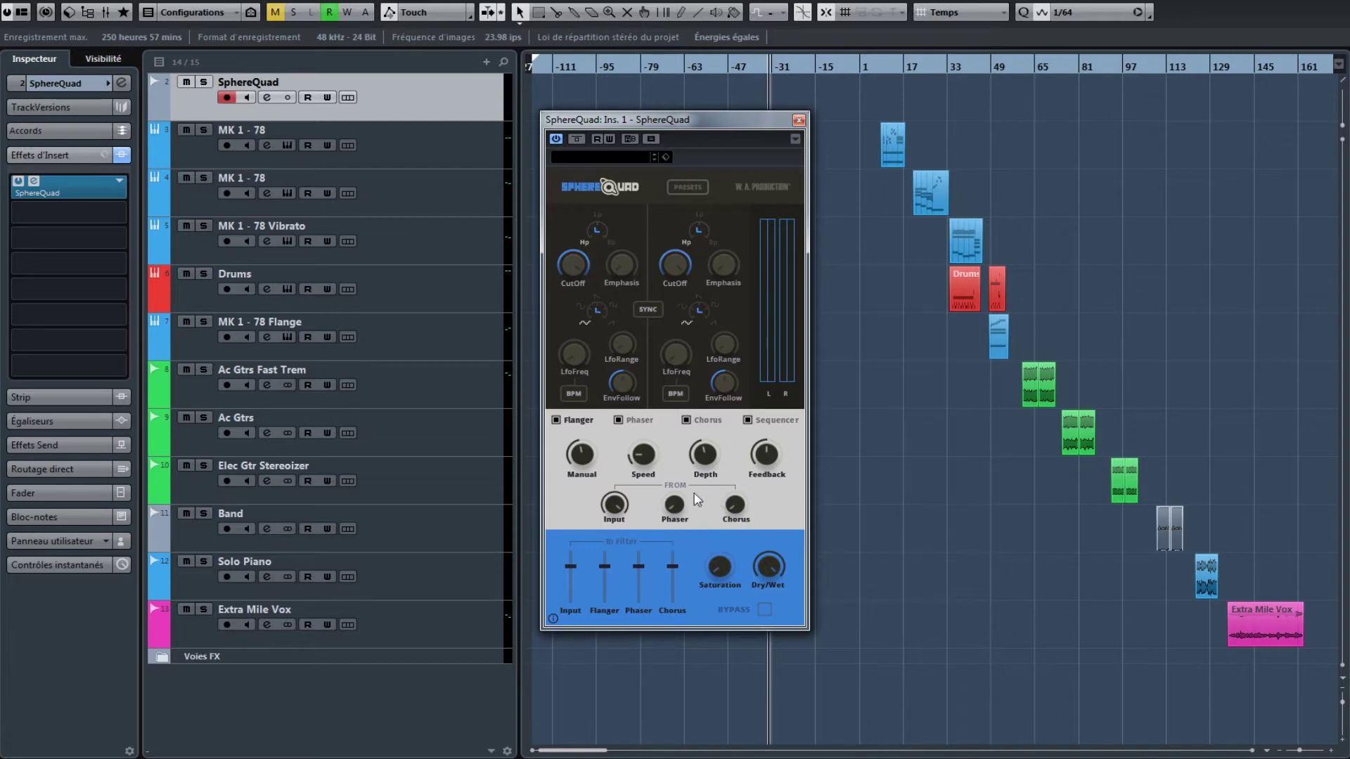
{"action": "left_click", "coordinate": [652, 422]}
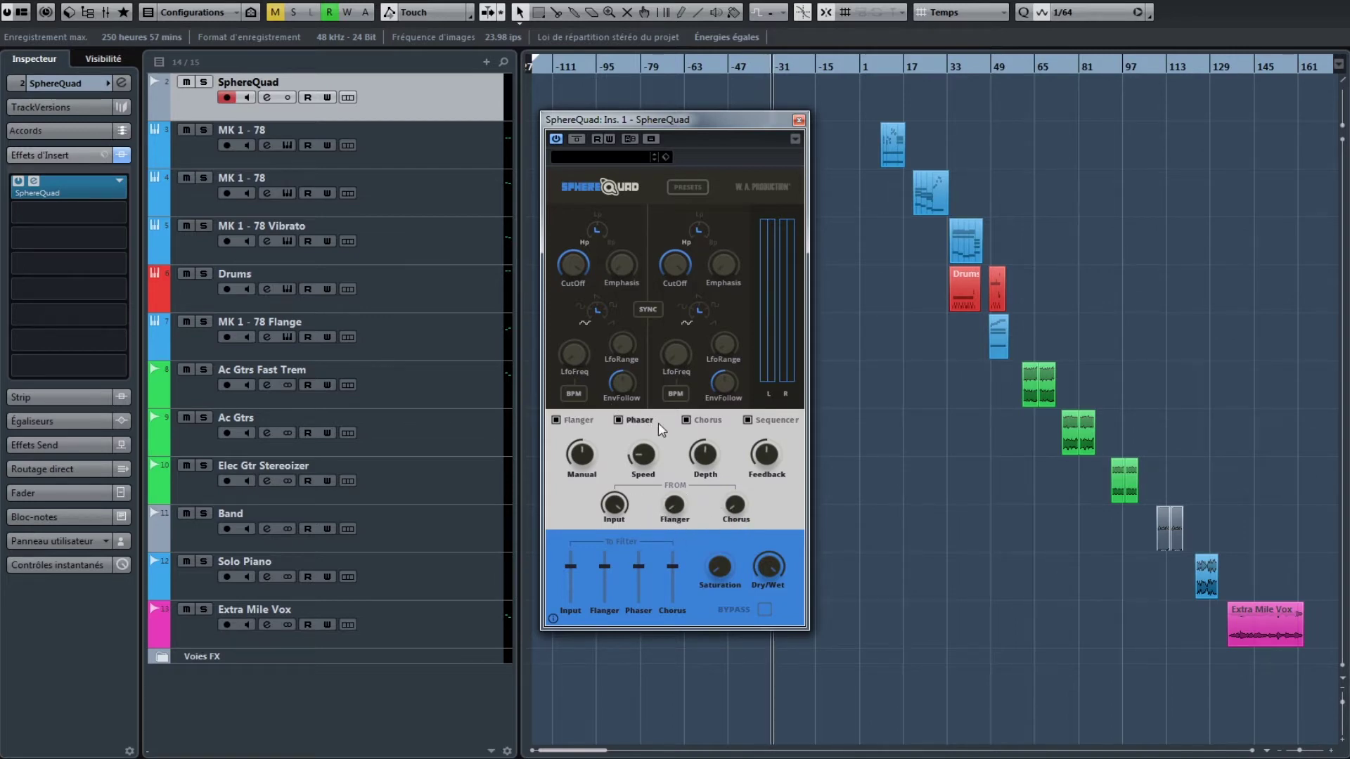
{"action": "left_click", "coordinate": [708, 421]}
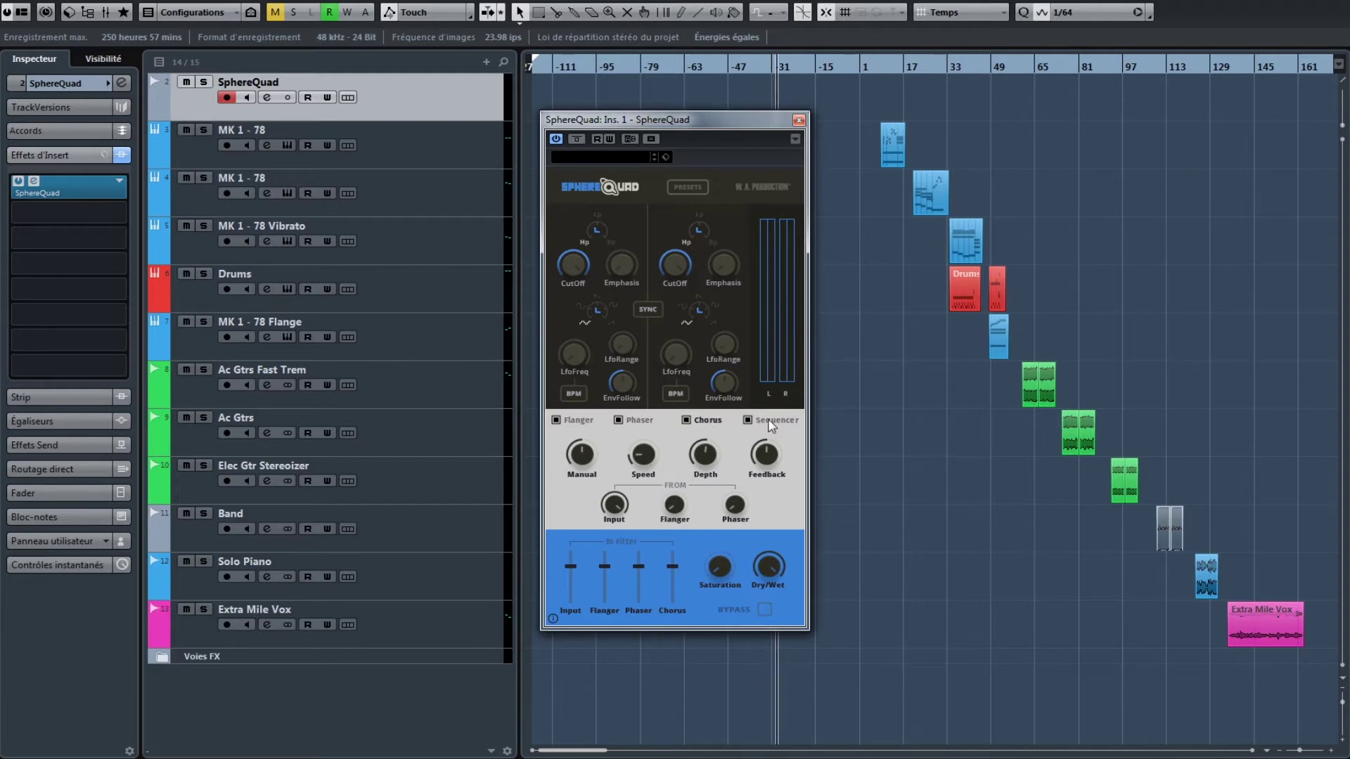
{"action": "left_click", "coordinate": [594, 423]}
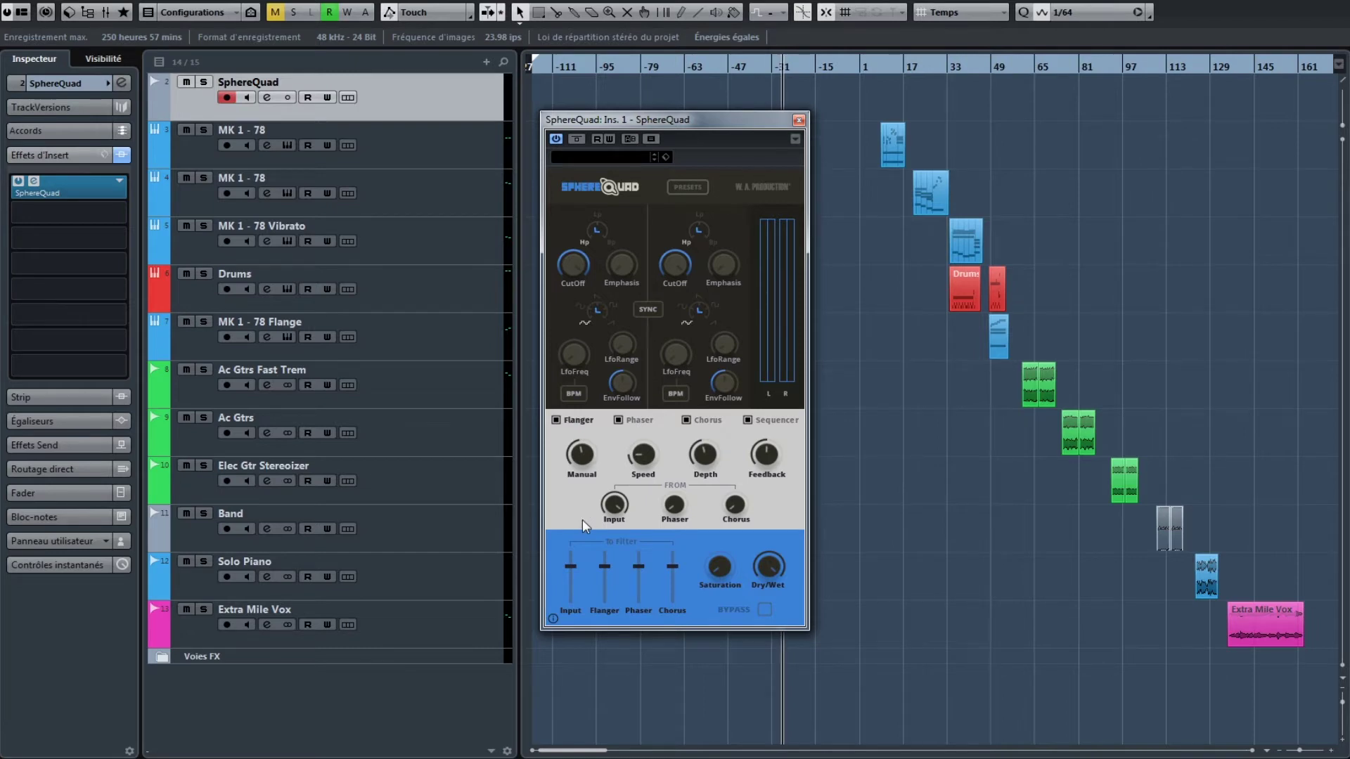
{"action": "left_click", "coordinate": [786, 420]}
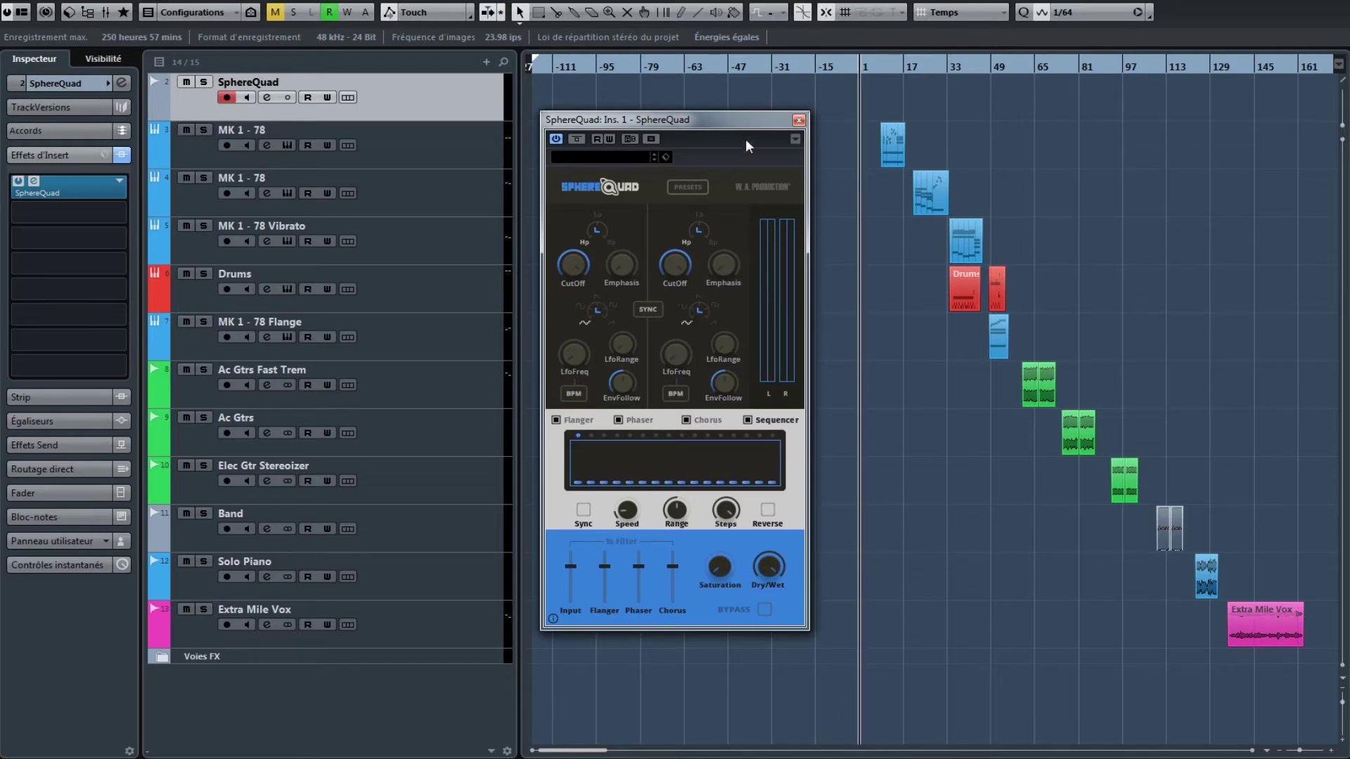
{"action": "left_click", "coordinate": [799, 120]}
- Open the SphereQuad insert on the first MK 1 - 78 track, view its Flanger settings during playback, and close it
{"action": "left_click", "coordinate": [432, 134]}
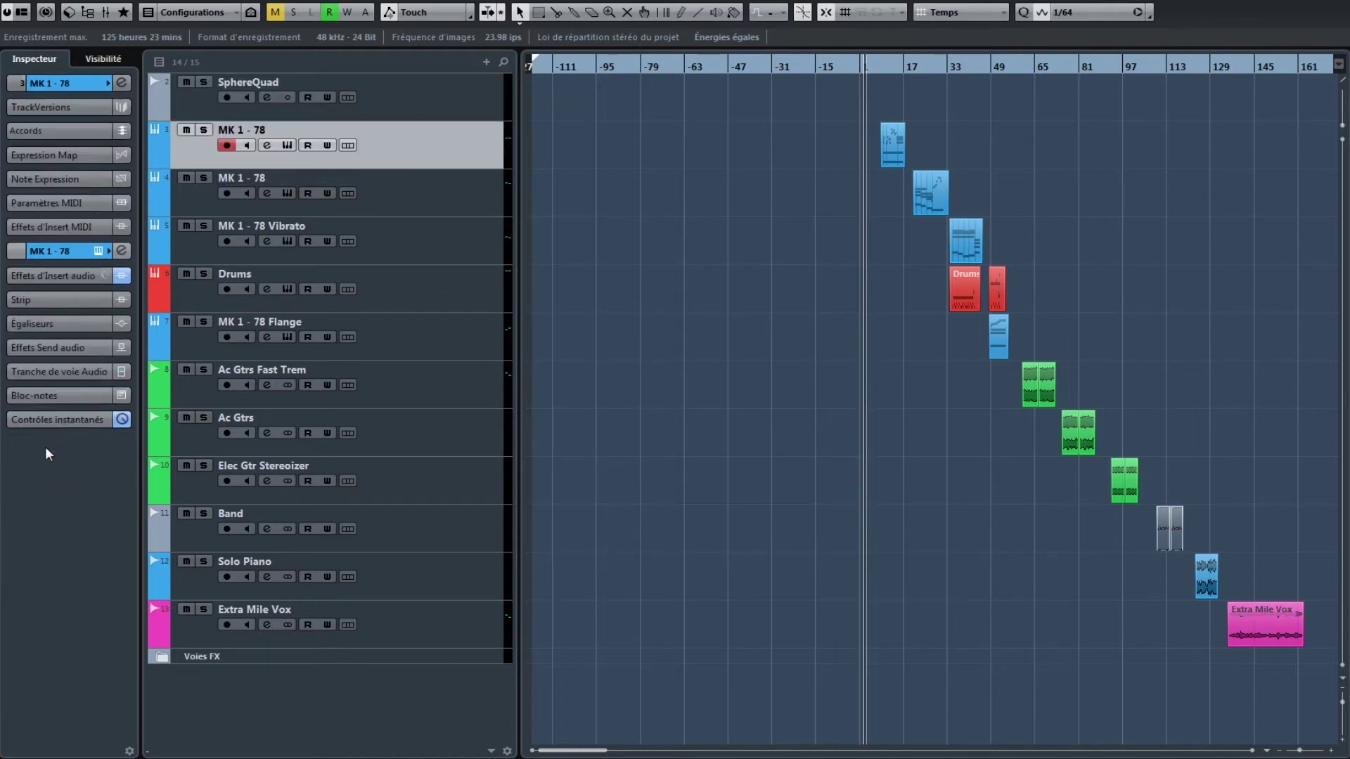
{"action": "left_click", "coordinate": [45, 276]}
{"action": "left_click", "coordinate": [34, 303]}
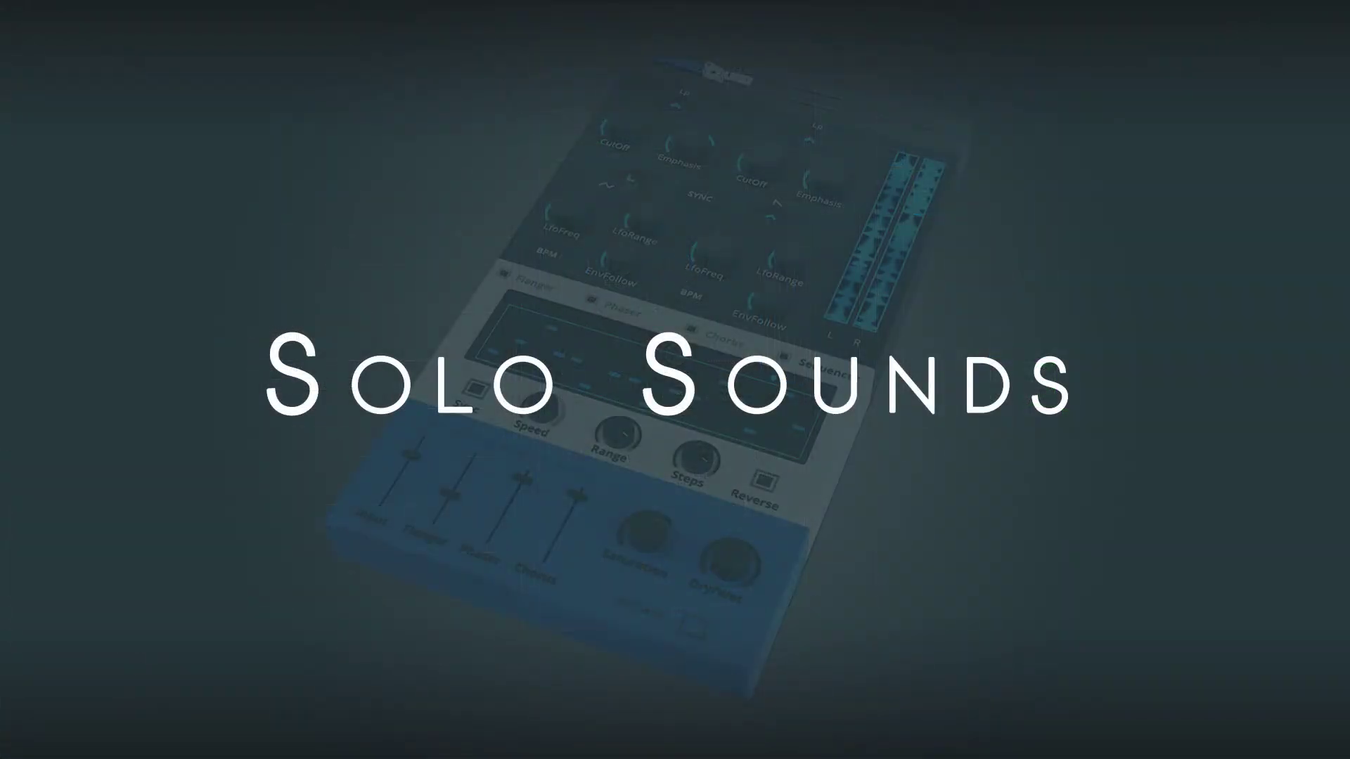
{"action": "left_click", "coordinate": [582, 421]}
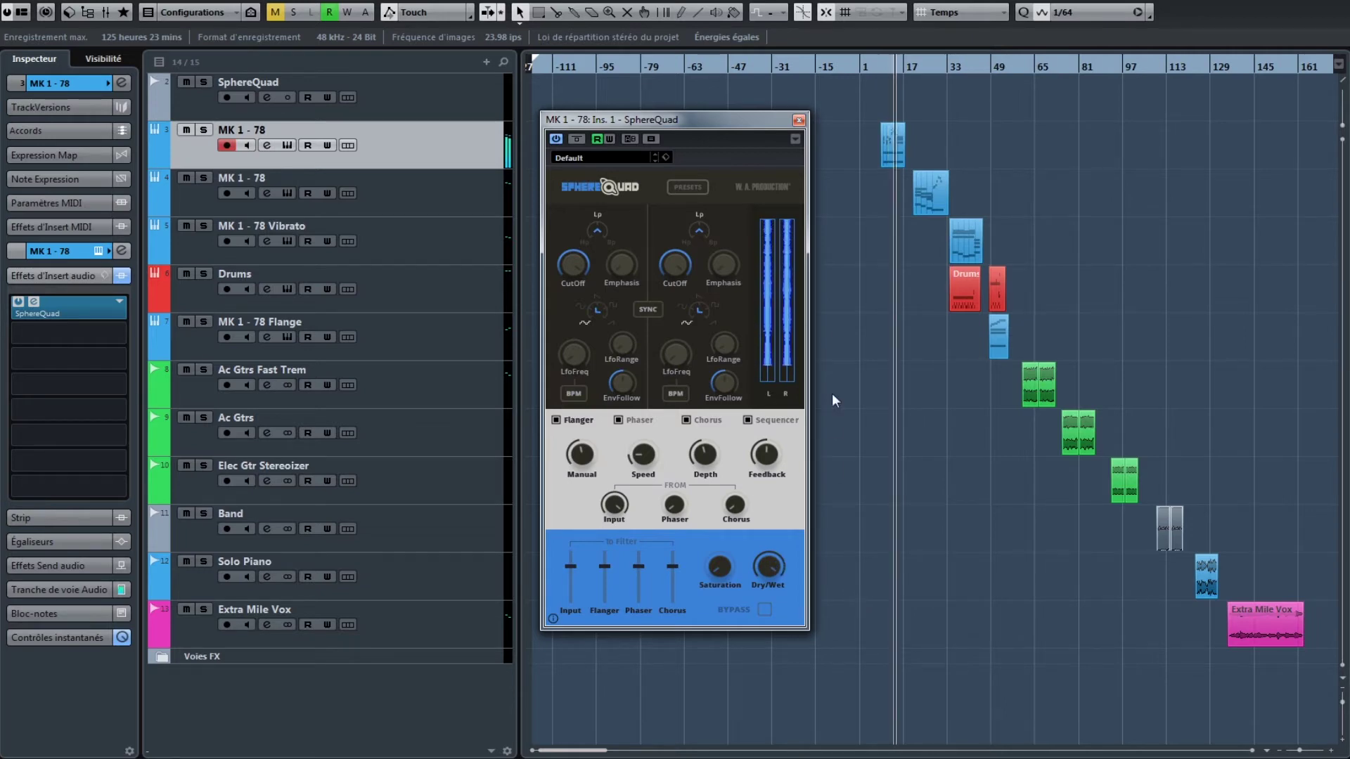
{"action": "left_click", "coordinate": [799, 120]}
- Open the SphereQuad insert on the second MK 1 - 78 track and raise its Dry/Wet mix
{"action": "left_click", "coordinate": [436, 208]}
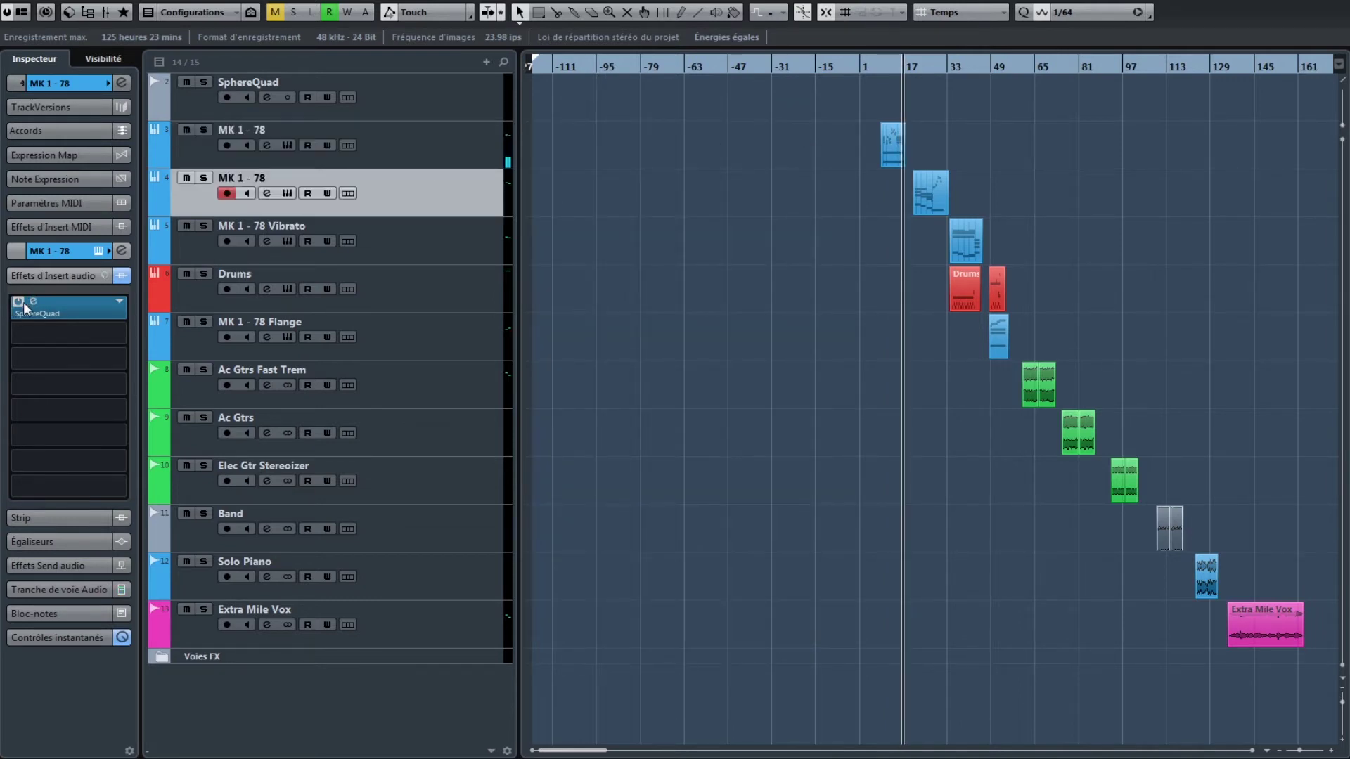
{"action": "left_click", "coordinate": [41, 311]}
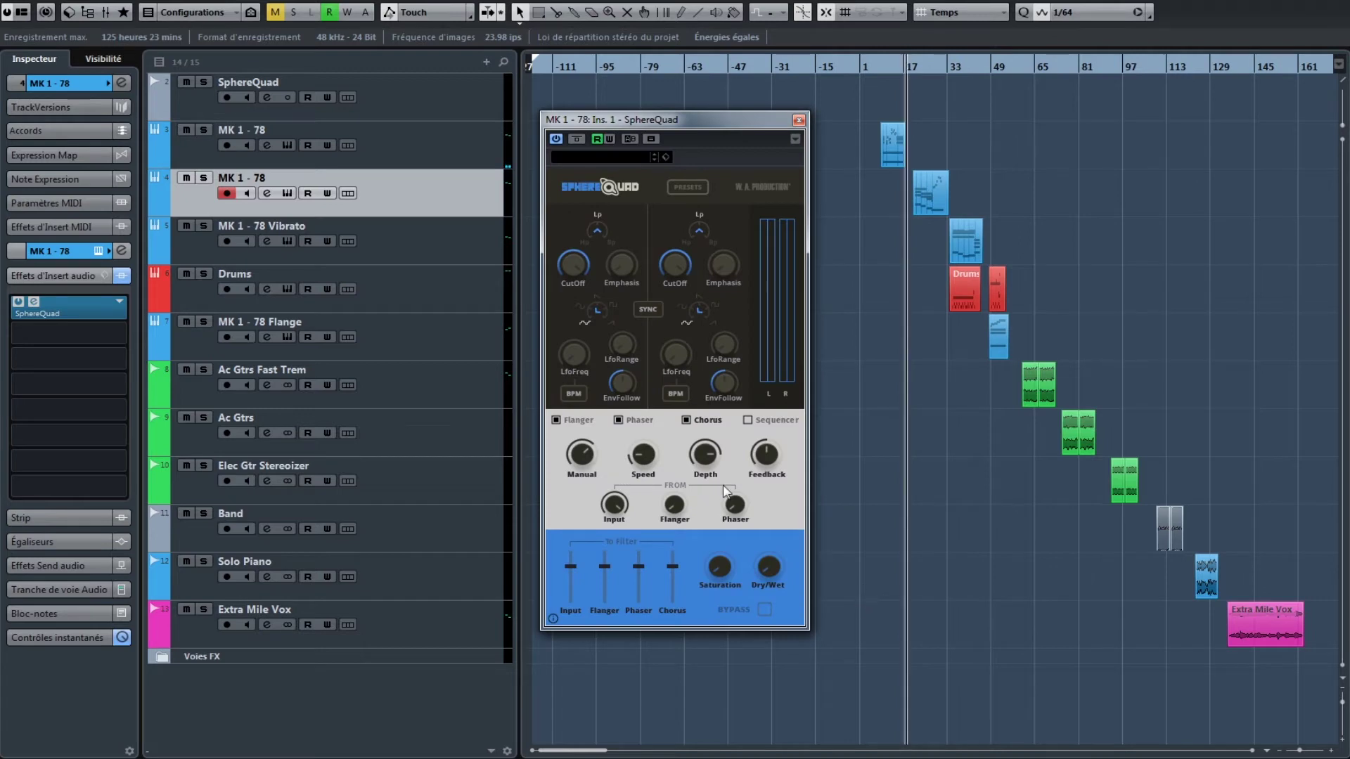
{"action": "left_click", "coordinate": [573, 422]}
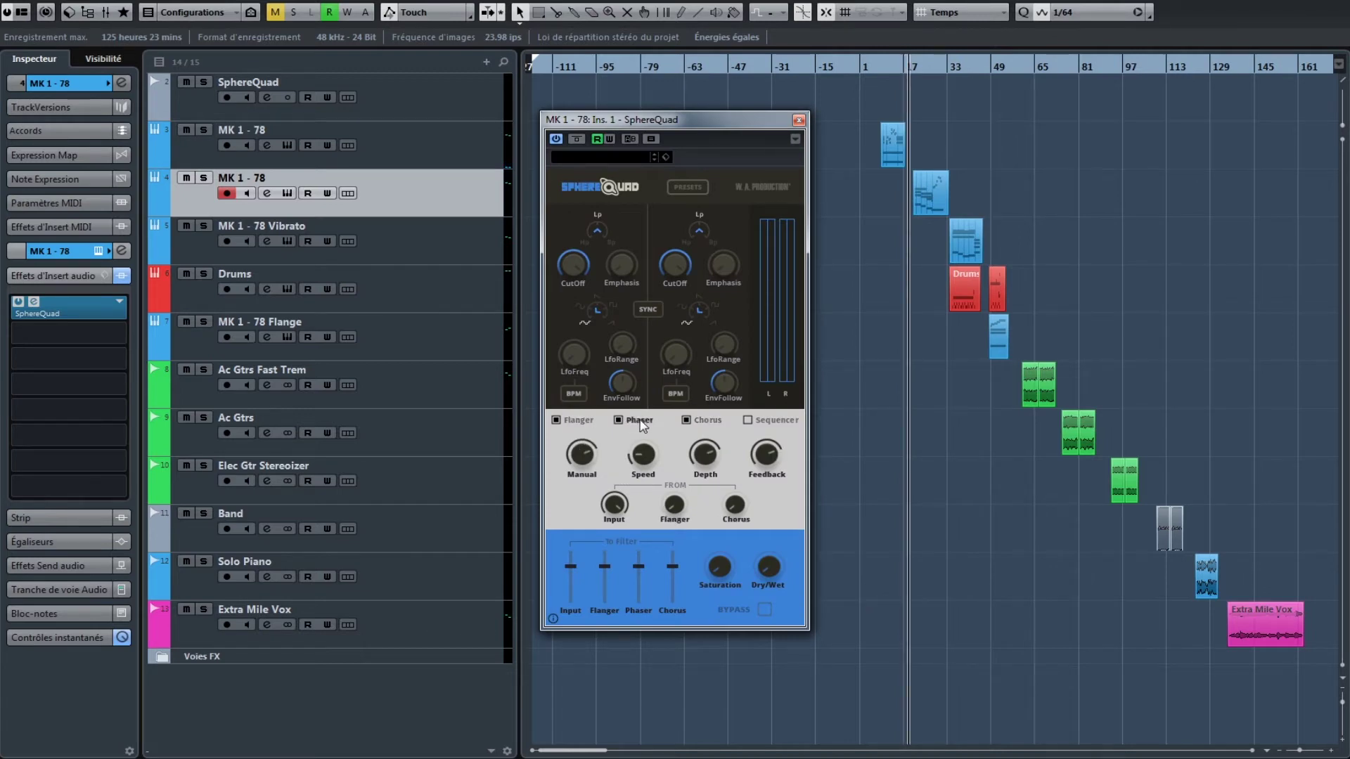
{"action": "left_click", "coordinate": [687, 422]}
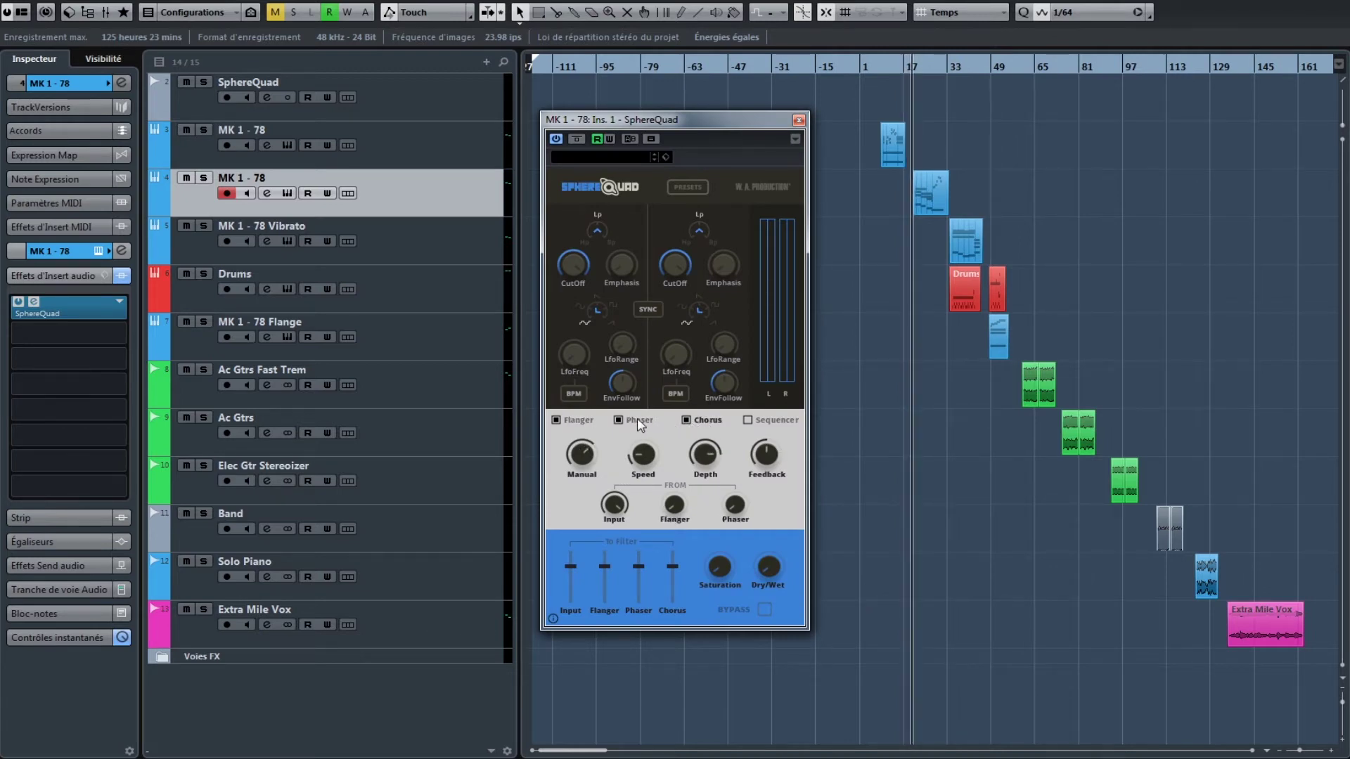
{"action": "left_click_drag", "start_coordinate": [768, 563], "coordinate": [770, 560]}
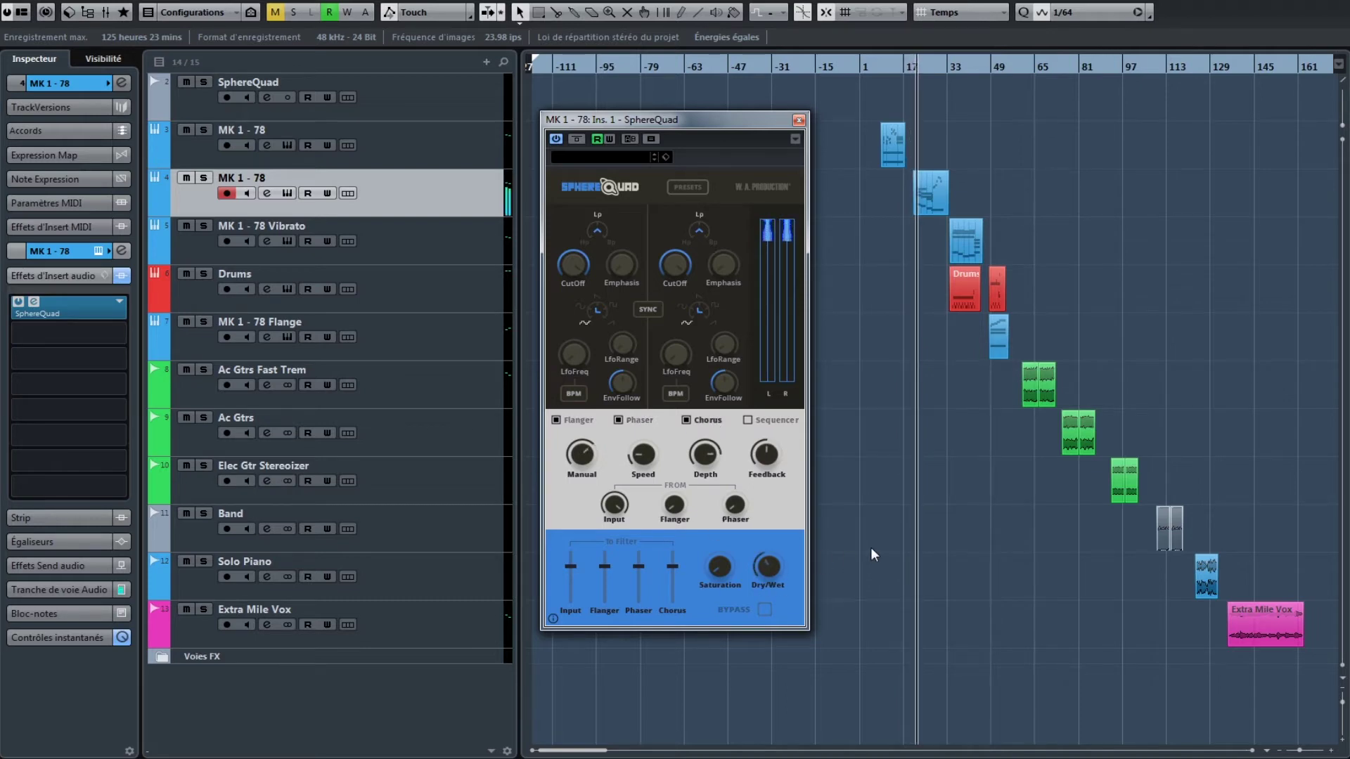
- Review the second MK 1 - 78 track's Phaser and Flanger settings during playback, and close its SphereQuad window
{"action": "left_click", "coordinate": [644, 421]}
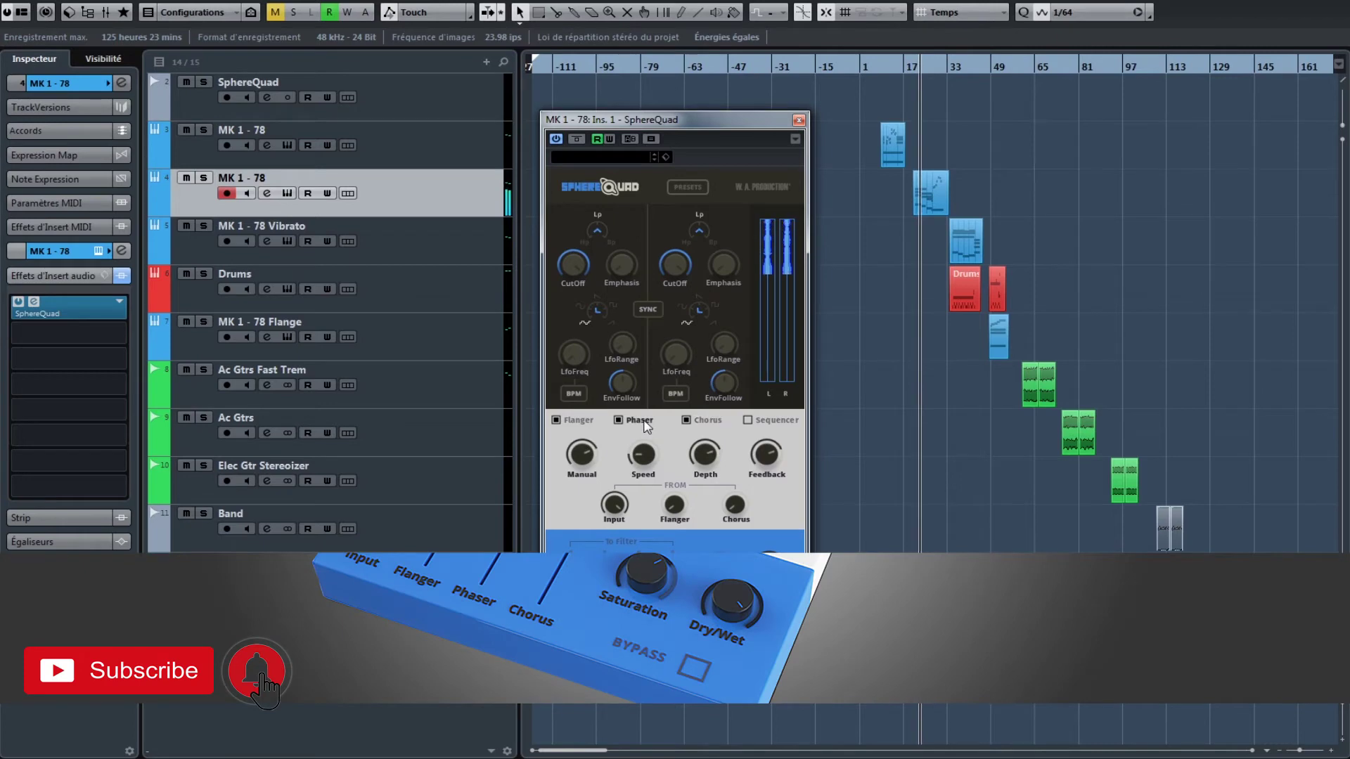
{"action": "left_click", "coordinate": [579, 421]}
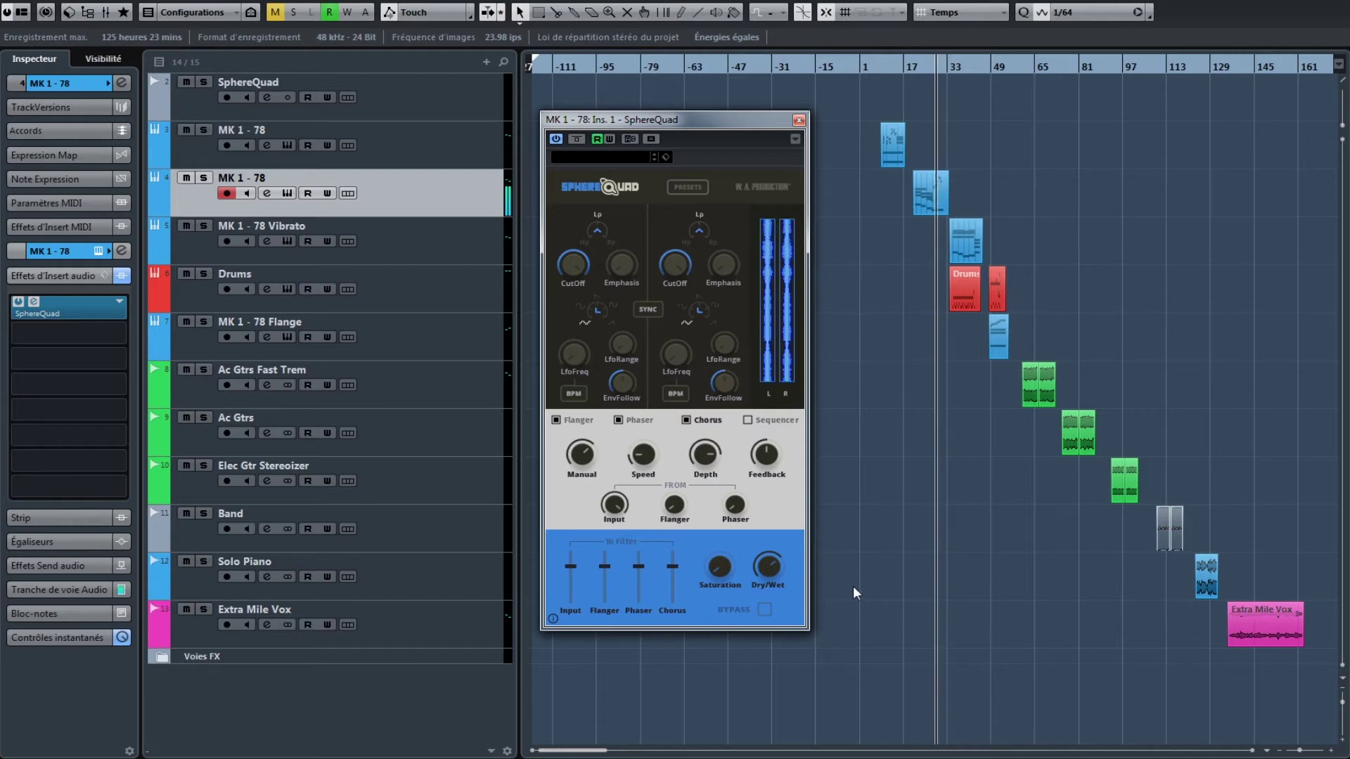
{"action": "left_click", "coordinate": [799, 121]}
- Open SphereQuad on the MK 1 - 78 Vibrato track, compare its Chorus and Flanger settings, and close it
{"action": "left_click", "coordinate": [487, 219]}
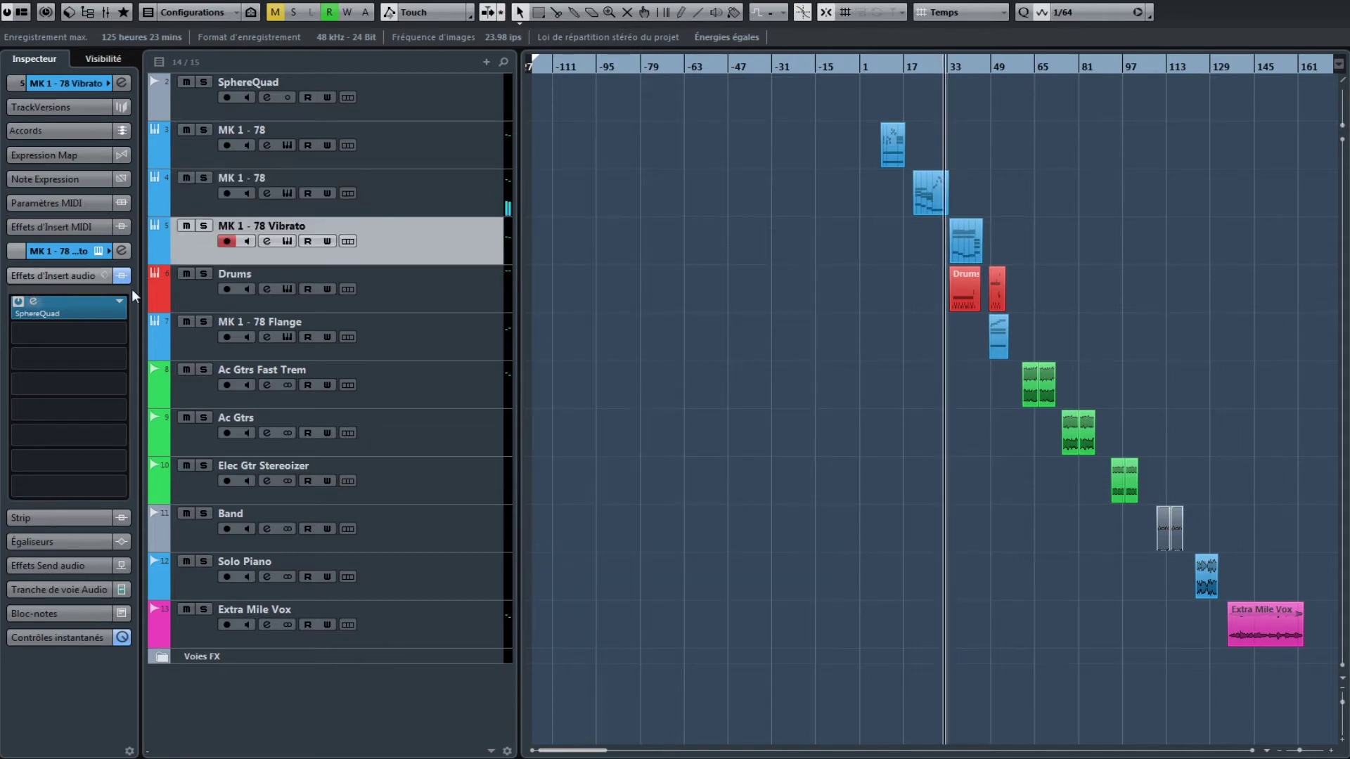
{"action": "left_click", "coordinate": [33, 302]}
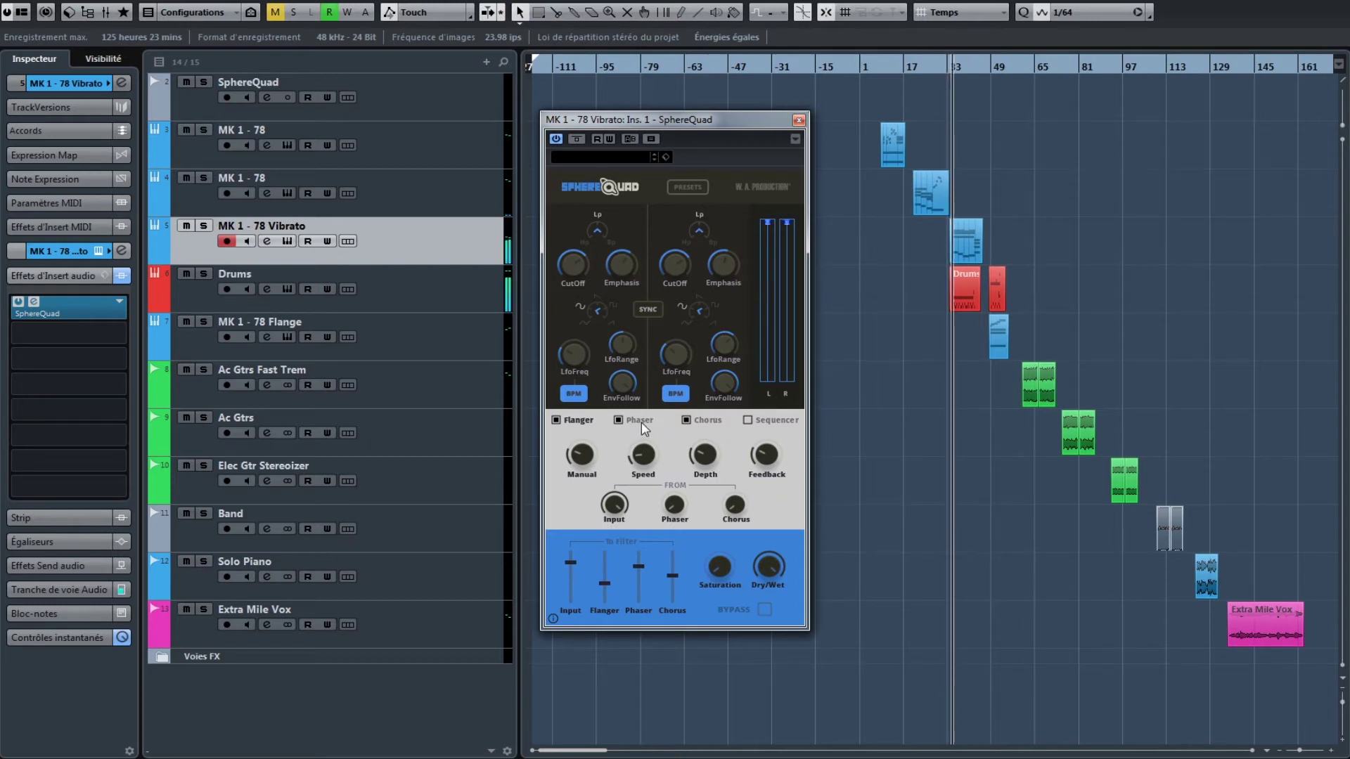
{"action": "left_click", "coordinate": [707, 421]}
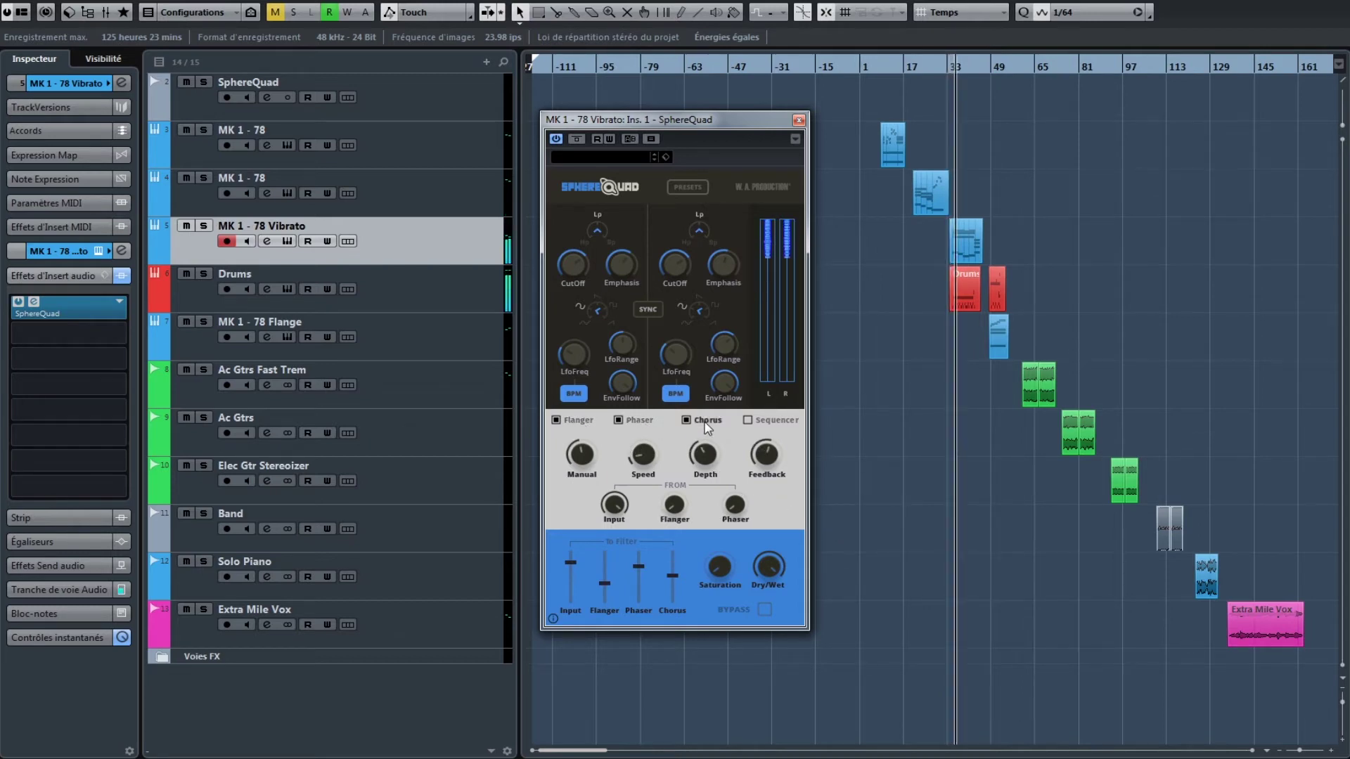
{"action": "left_click", "coordinate": [582, 419]}
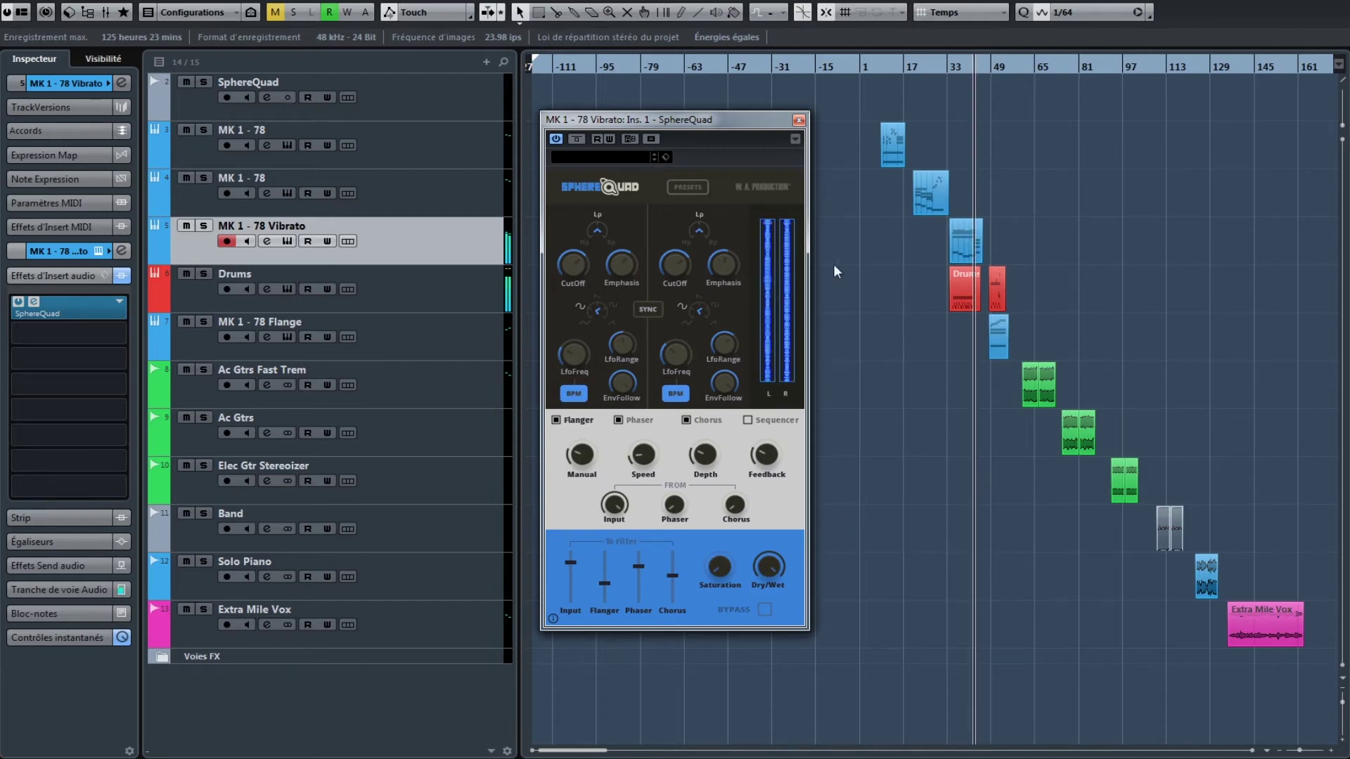
{"action": "left_click", "coordinate": [799, 120]}
- Open SphereQuad on the MK 1 - 78 Flange track, inspect its Chorus and Flanger settings, and close it
{"action": "left_click", "coordinate": [464, 339]}
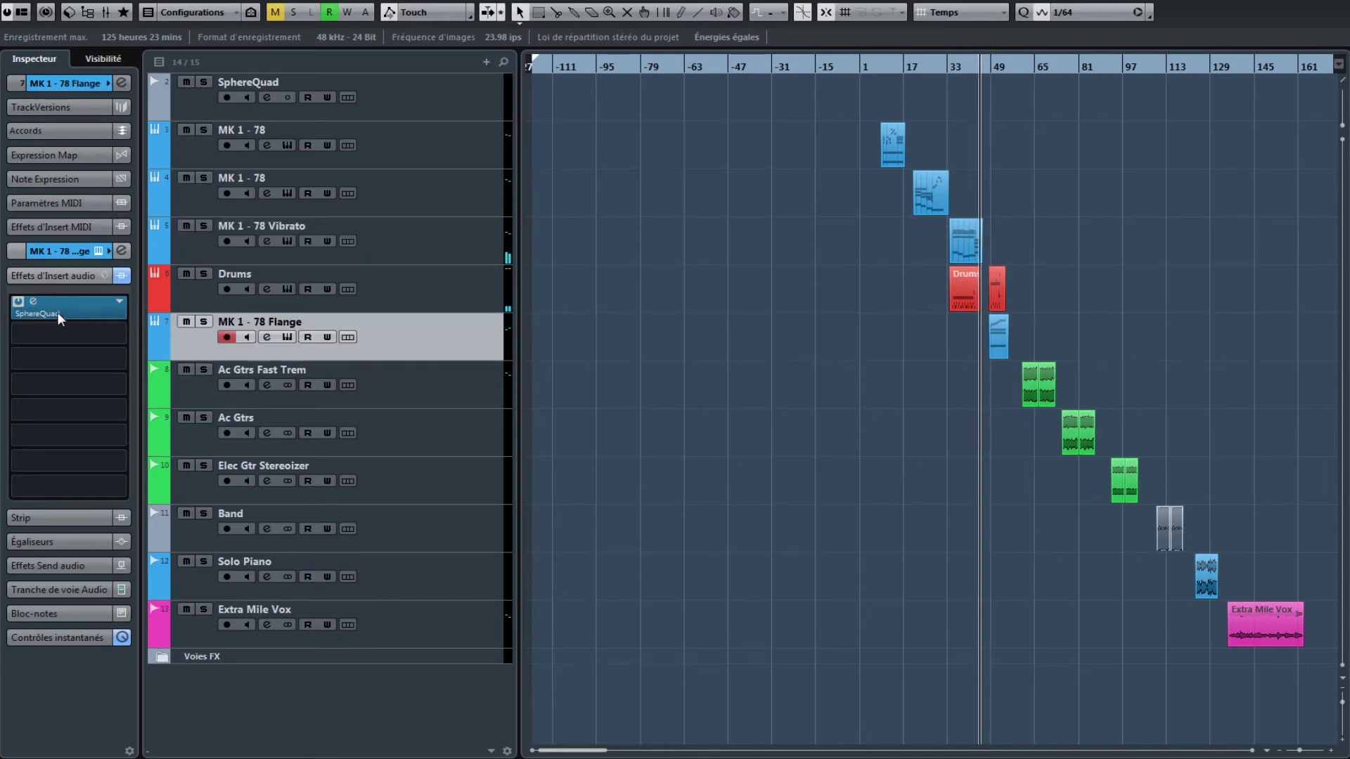
{"action": "left_click", "coordinate": [30, 300]}
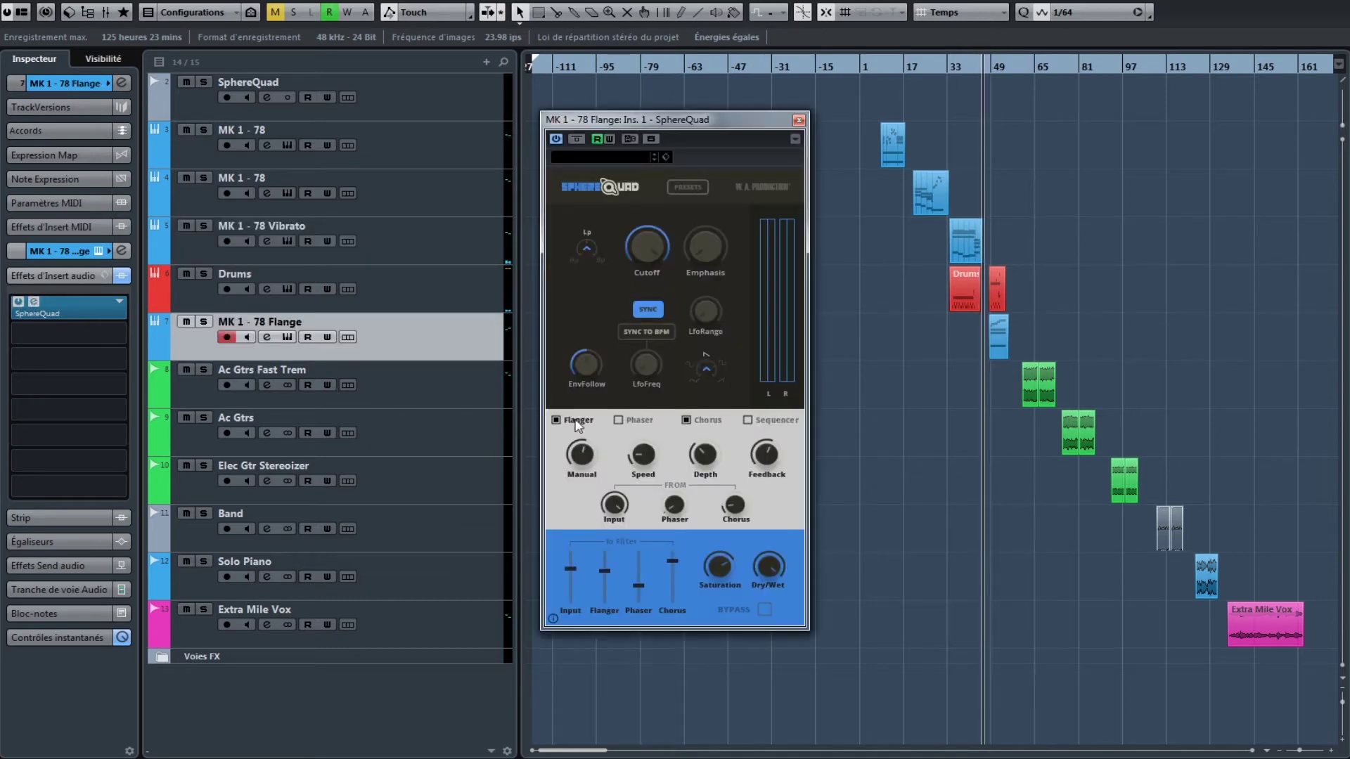
{"action": "left_click", "coordinate": [706, 421]}
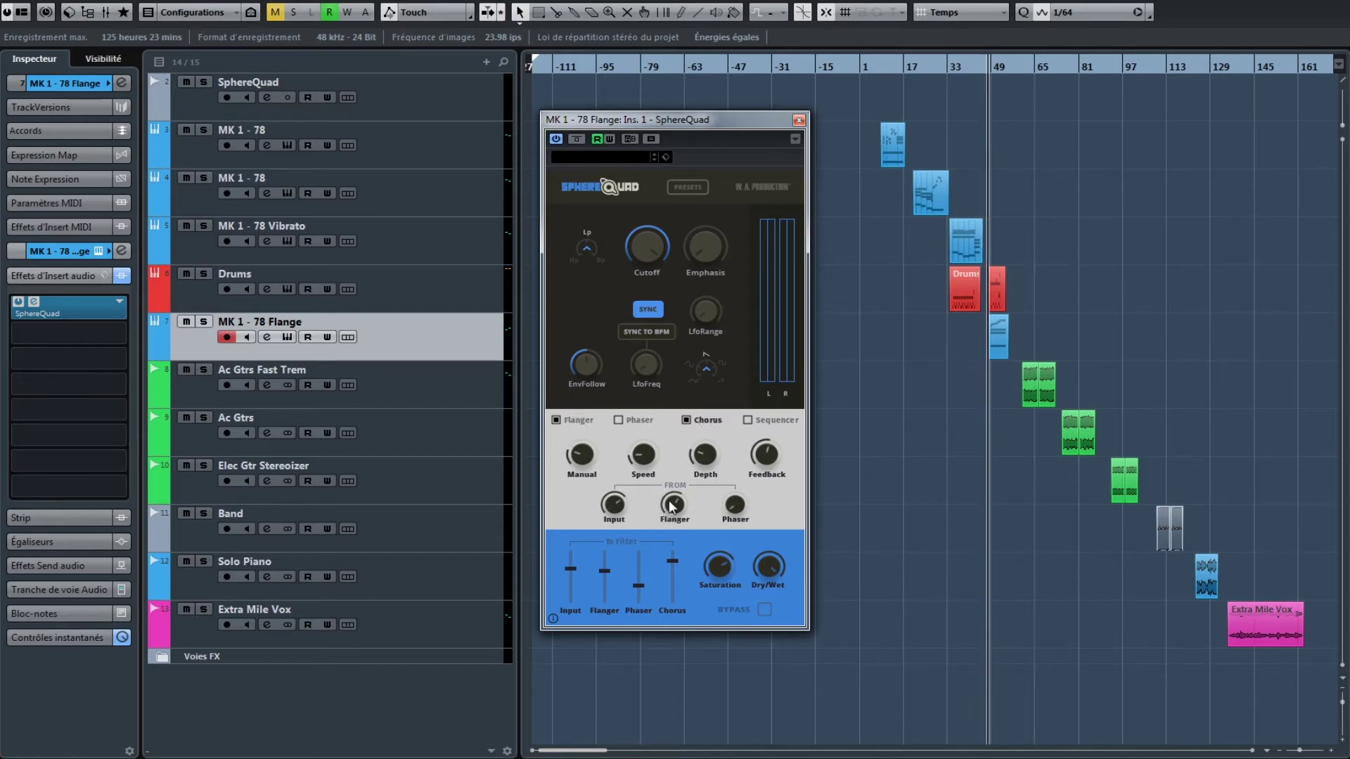
{"action": "left_click", "coordinate": [577, 425]}
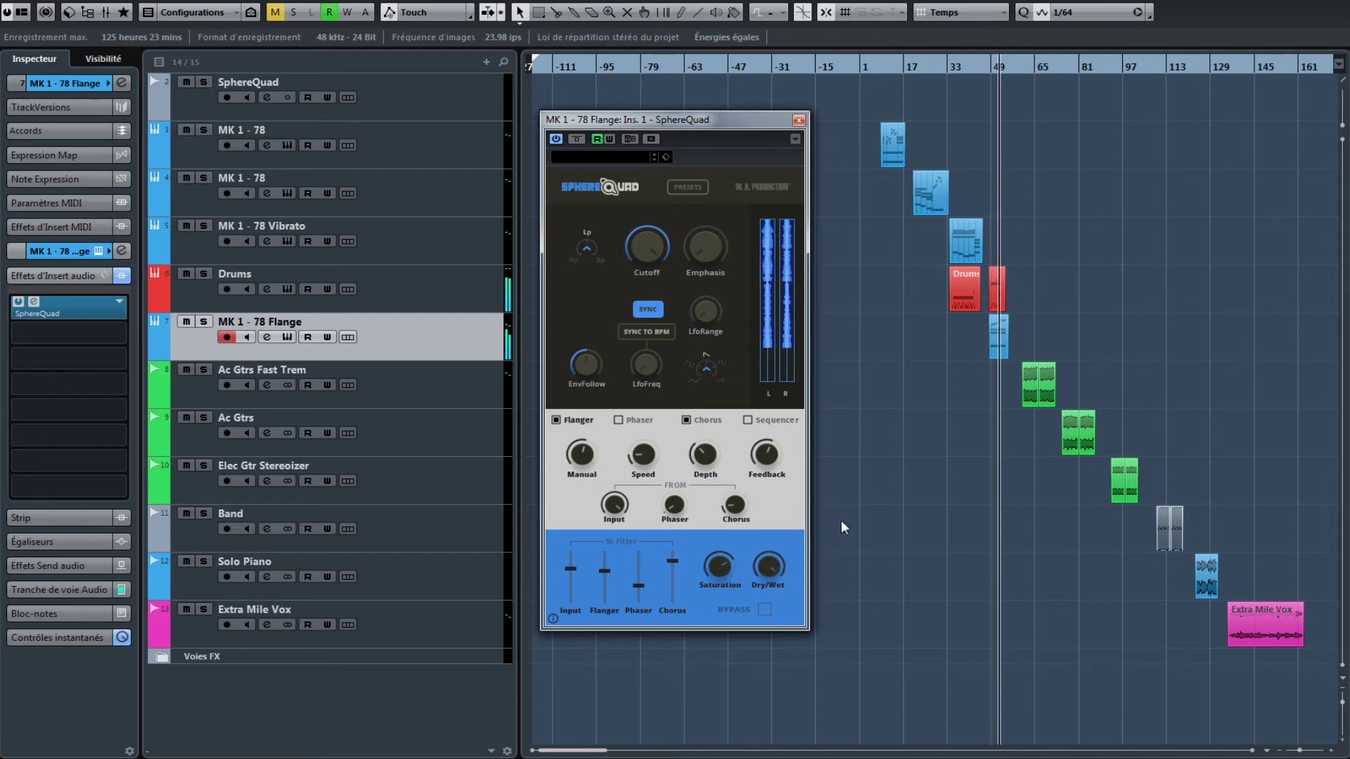
{"action": "left_click", "coordinate": [799, 120]}
- Open SphereQuad on the Ac Gtrs Fast Trem track, inspect its Phaser, Chorus and Sequencer settings, and close it
{"action": "left_click", "coordinate": [478, 394]}
{"action": "left_click", "coordinate": [33, 180]}
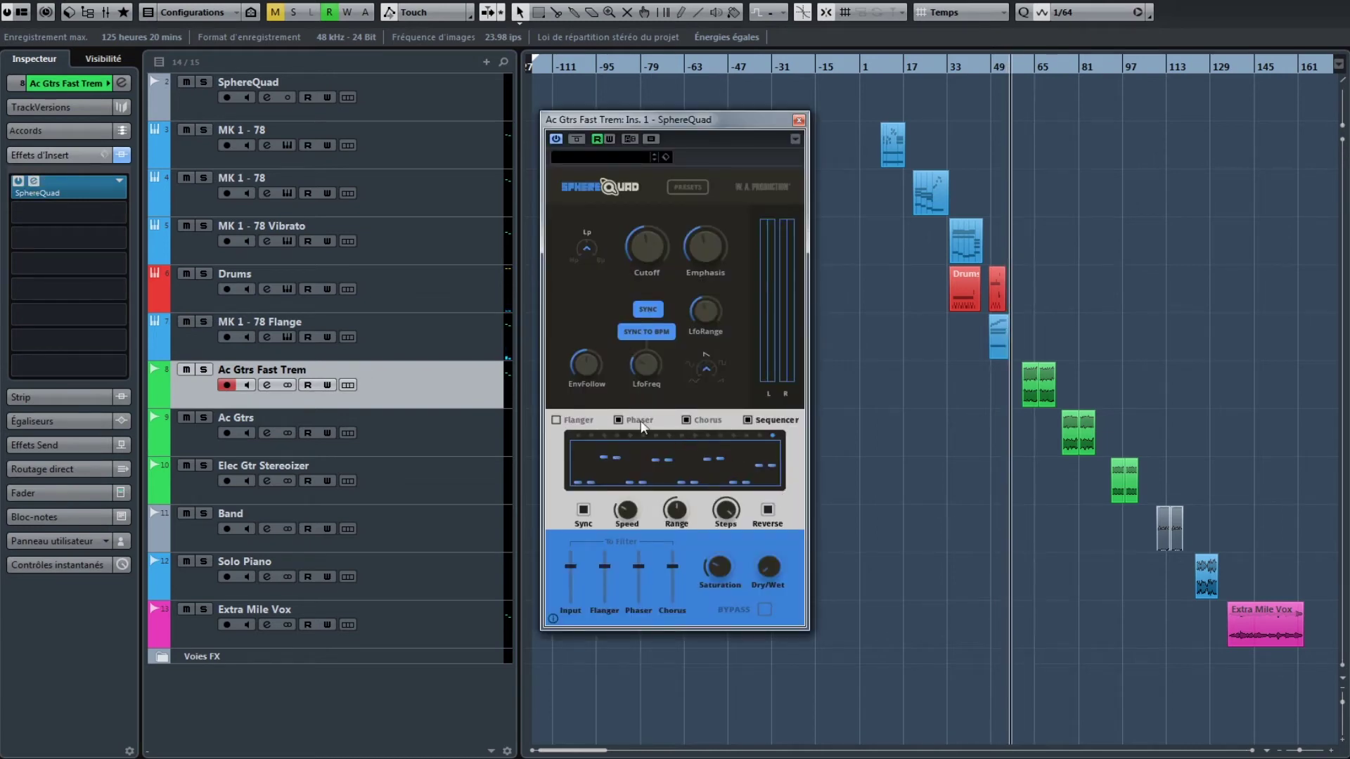
{"action": "left_click", "coordinate": [640, 421]}
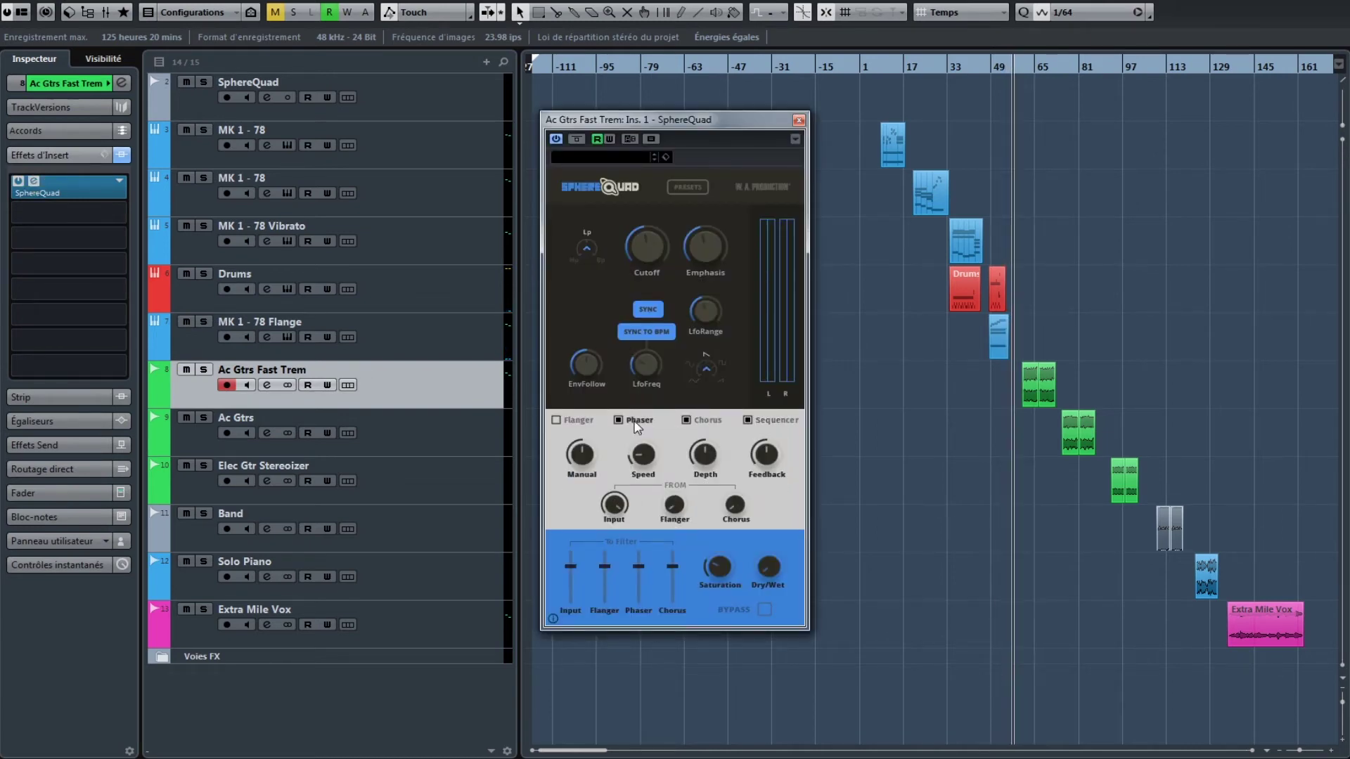
{"action": "left_click", "coordinate": [746, 419]}
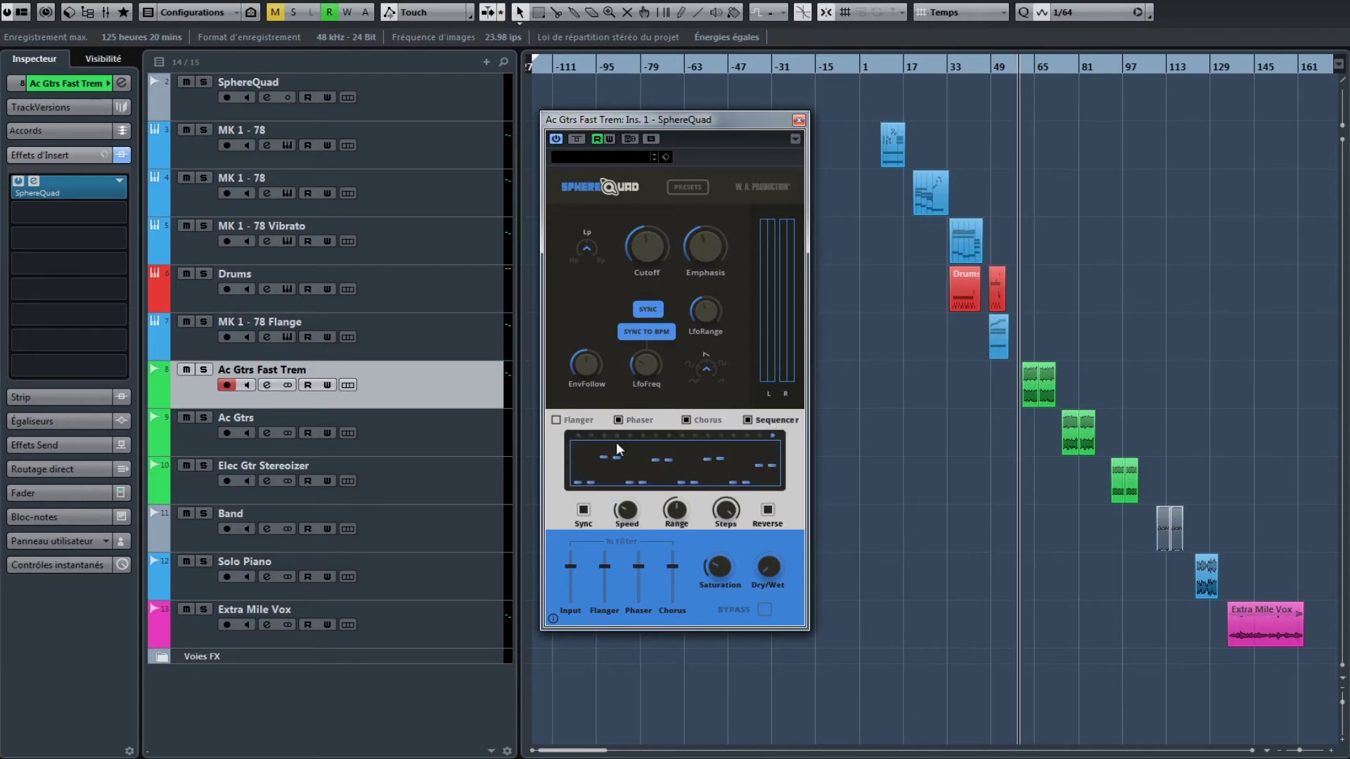
{"action": "left_click", "coordinate": [647, 422]}
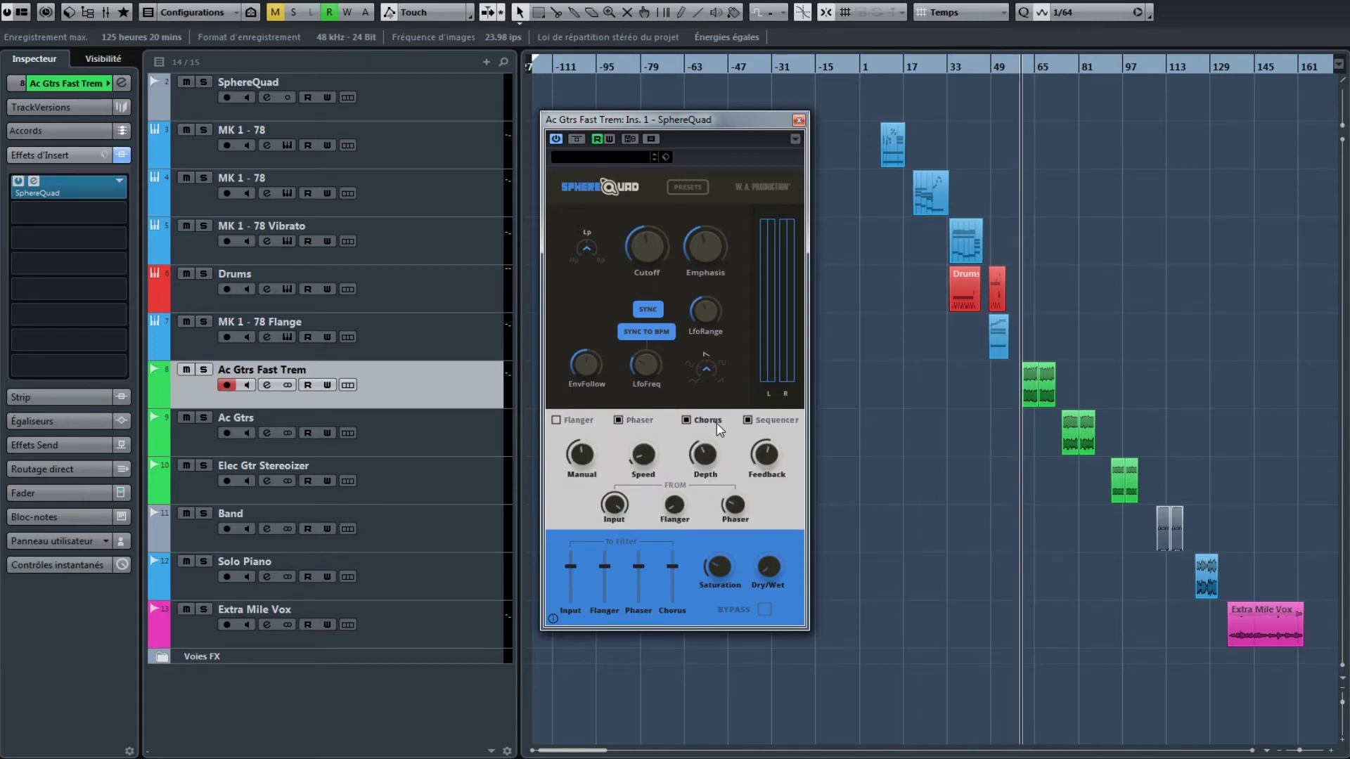
{"action": "left_click", "coordinate": [774, 422]}
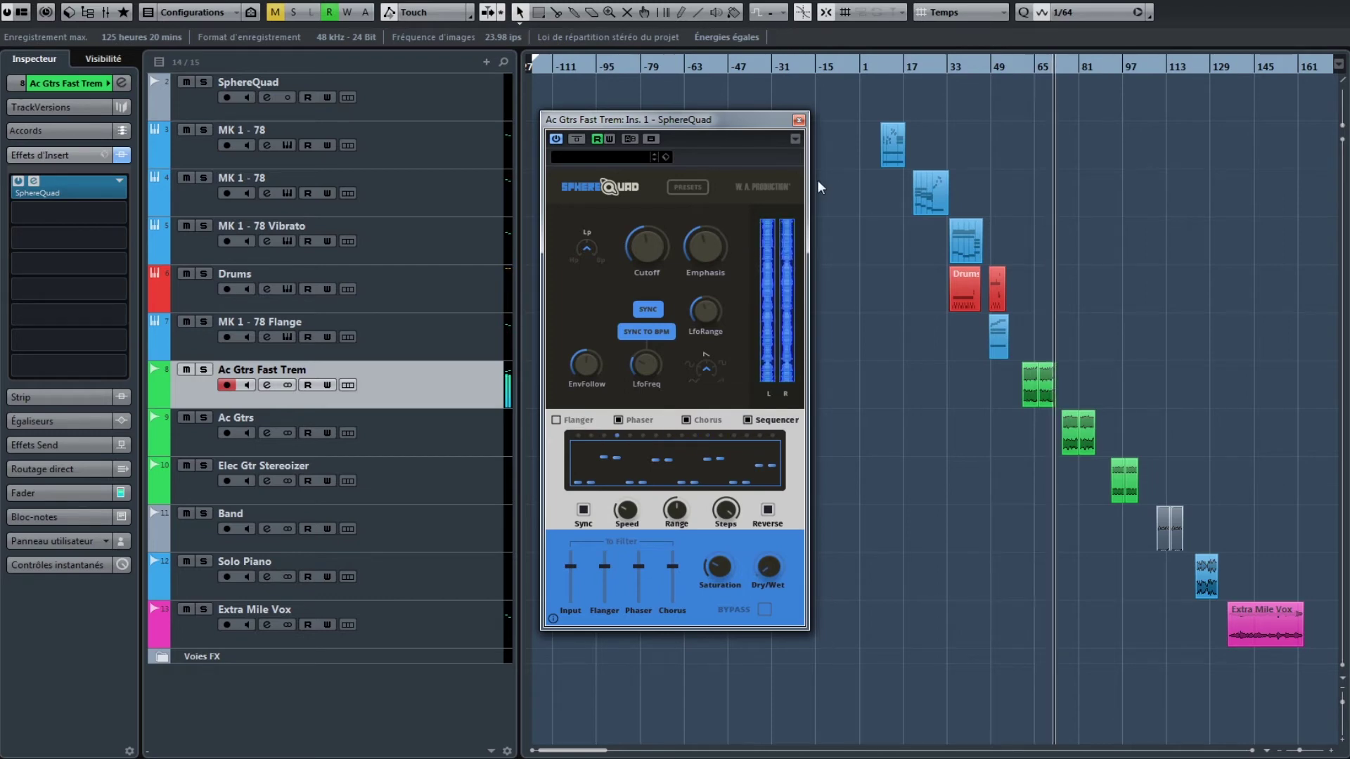
{"action": "left_click", "coordinate": [799, 119]}
- Open SphereQuad on the Ac Gtrs track, inspect its Chorus settings and Sequencer pattern during playback, and close it
{"action": "left_click", "coordinate": [434, 434]}
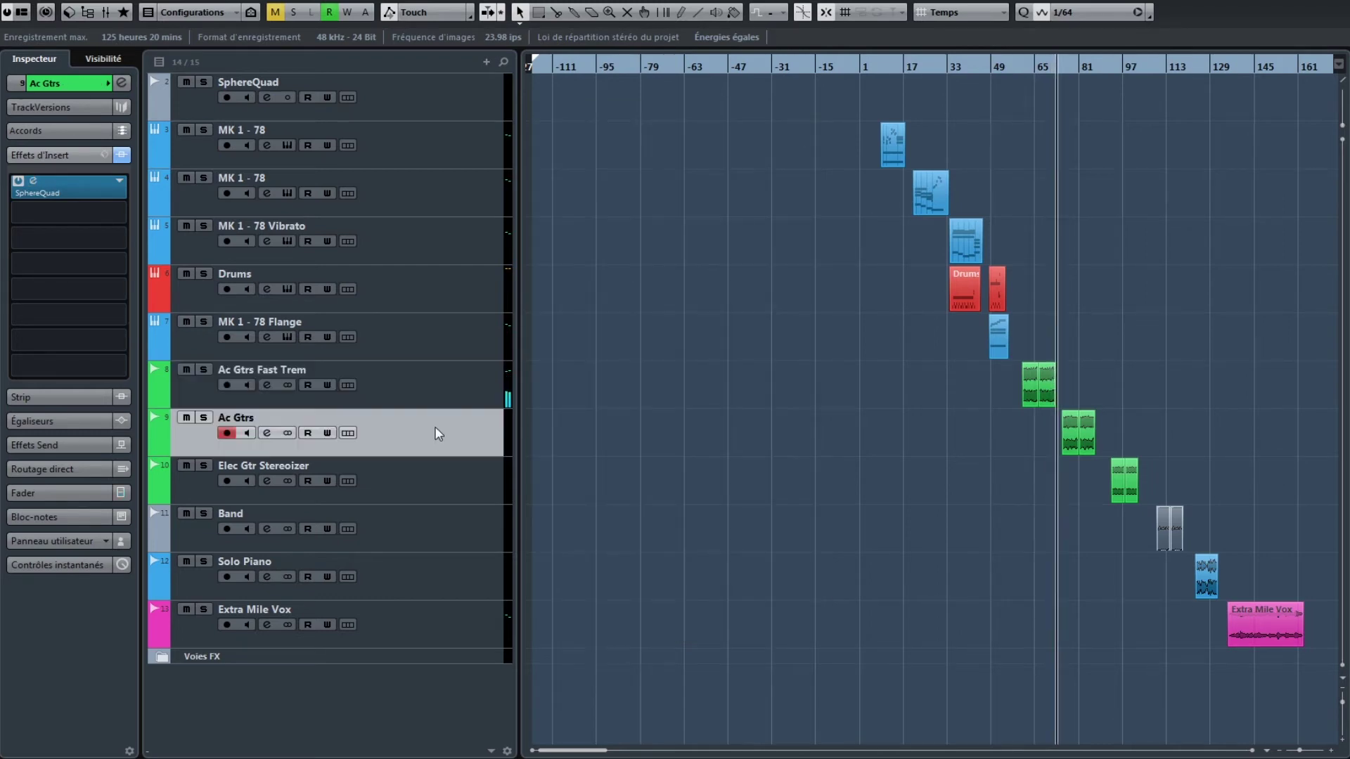
{"action": "left_click", "coordinate": [28, 188]}
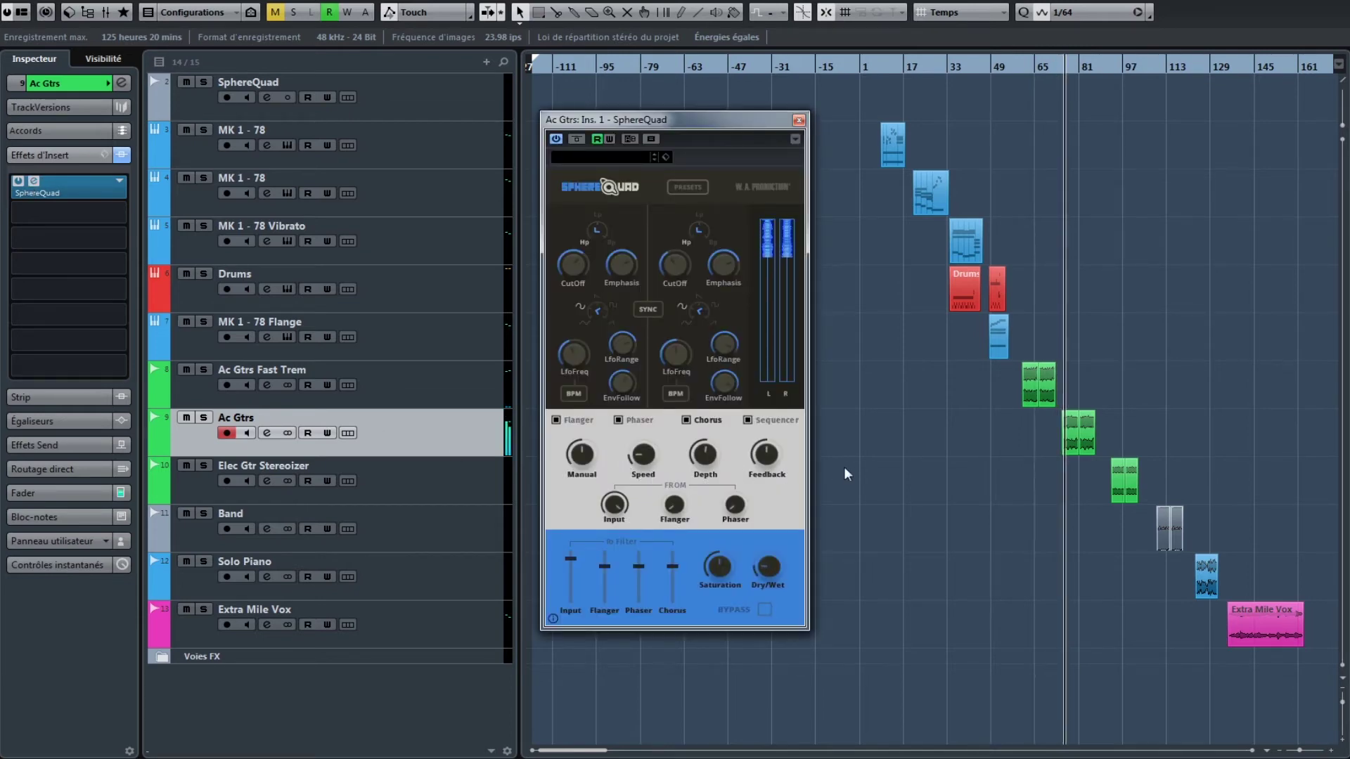
{"action": "left_click", "coordinate": [789, 421]}
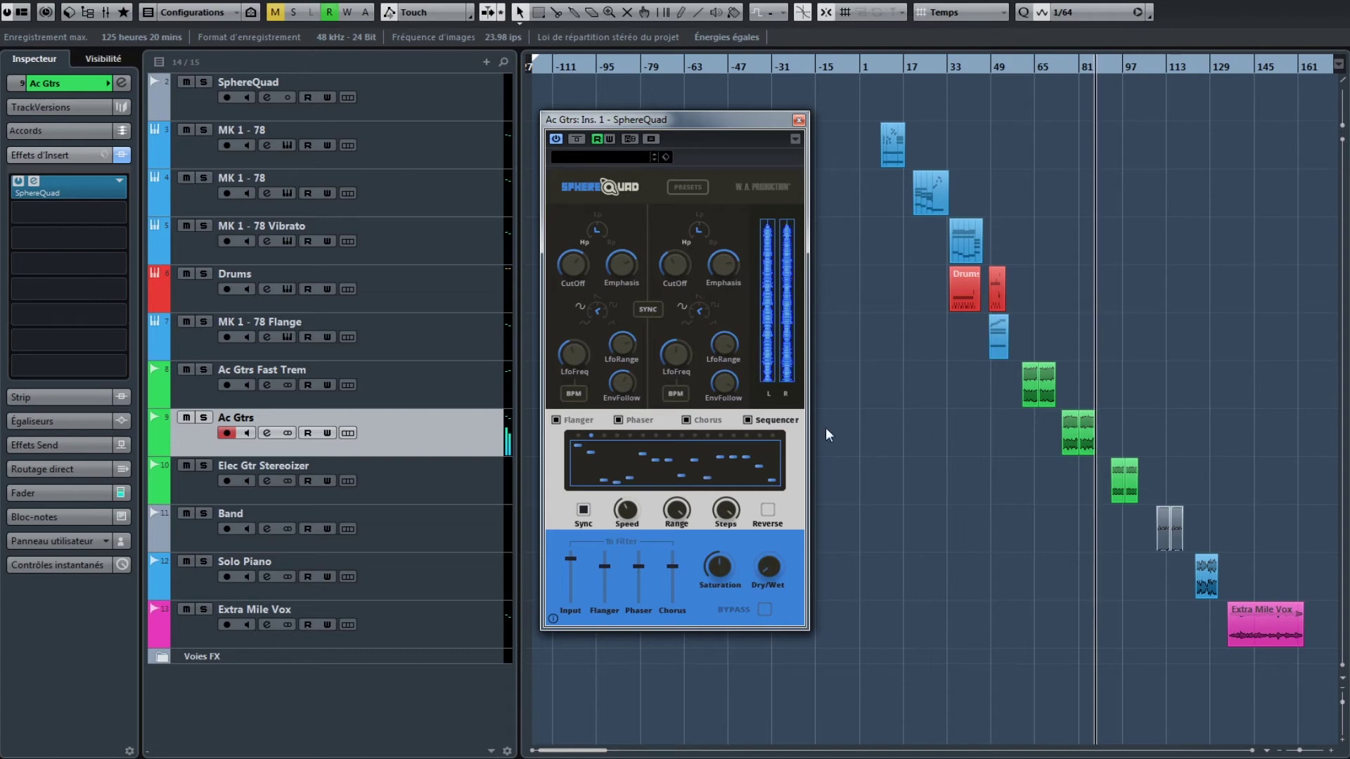
{"action": "left_click", "coordinate": [799, 120]}
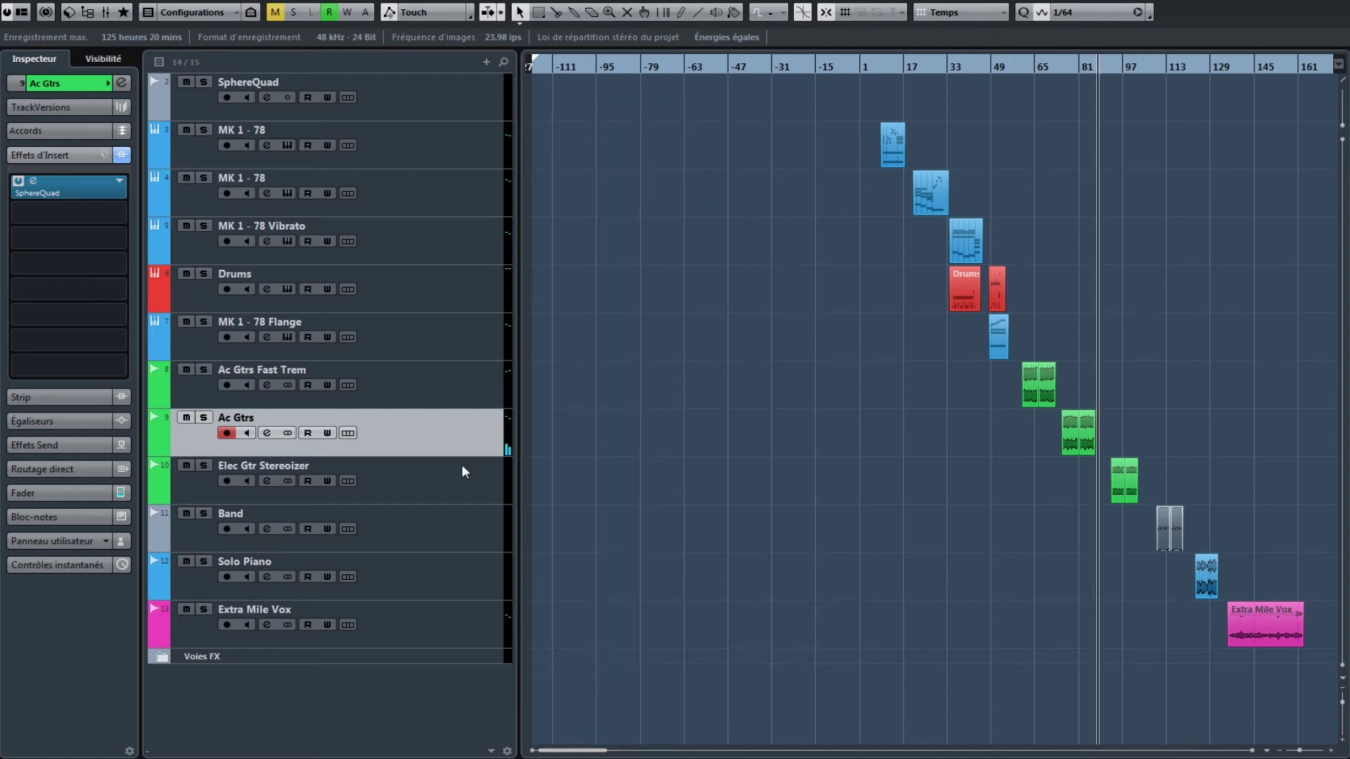
- Open SphereQuad on the Elec Gtr Stereoizer track, compare its Flanger and Phaser settings during playback, and close it
{"action": "left_click", "coordinate": [426, 493]}
{"action": "left_click", "coordinate": [31, 183]}
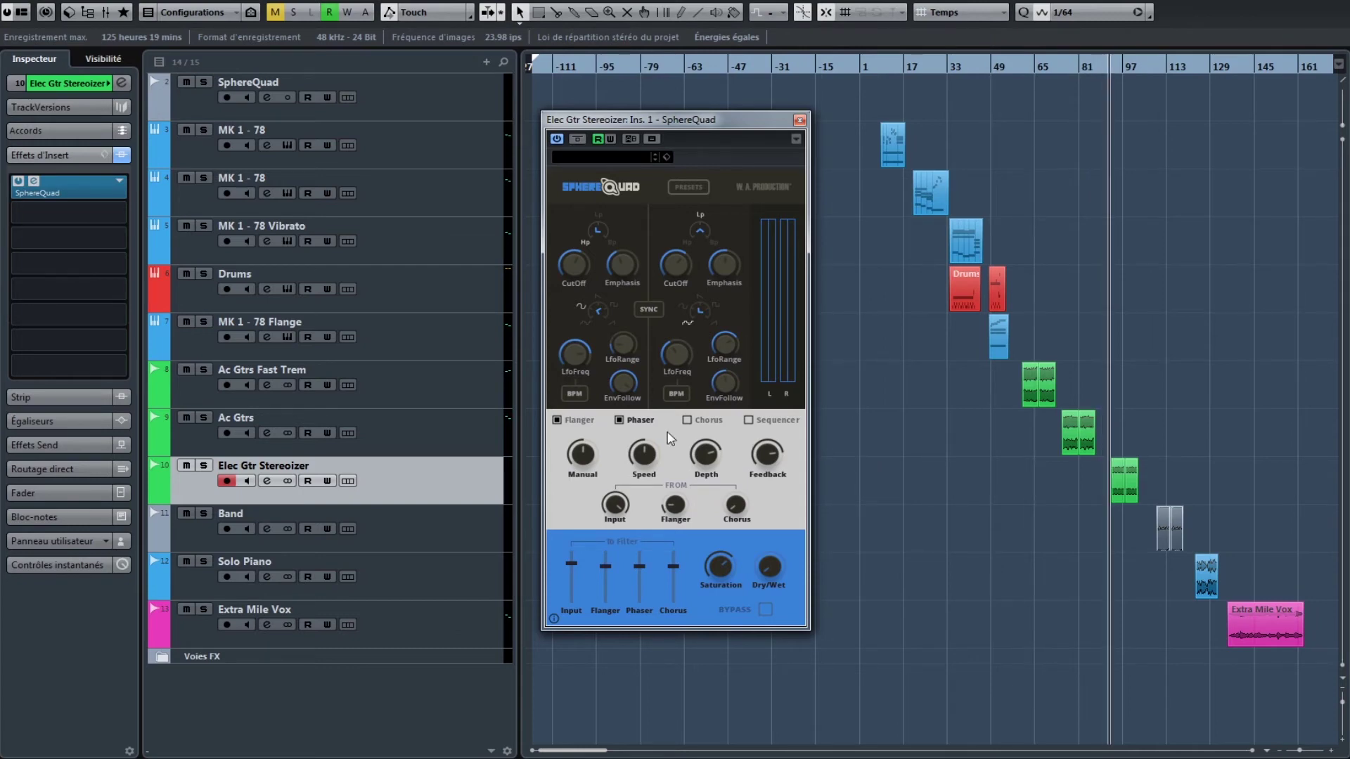
{"action": "left_click", "coordinate": [589, 422]}
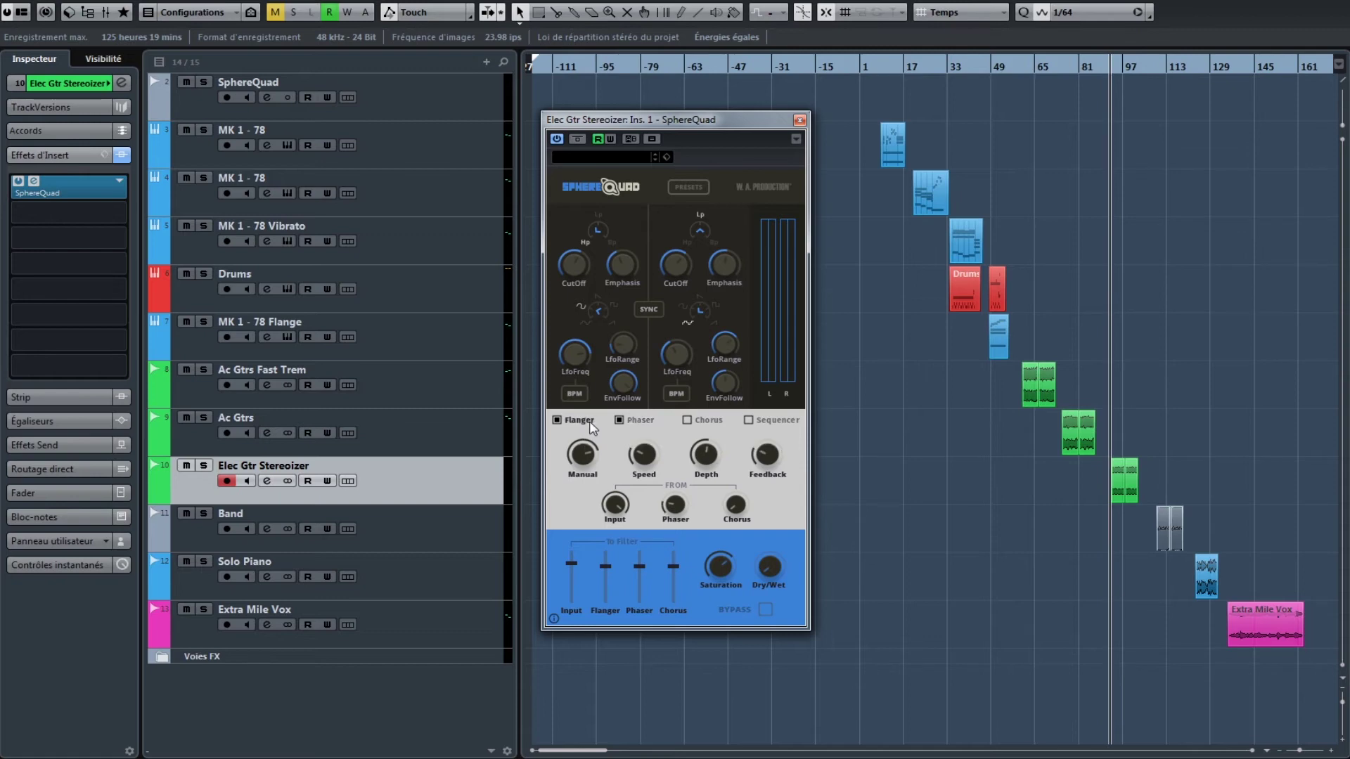
{"action": "left_click", "coordinate": [640, 422]}
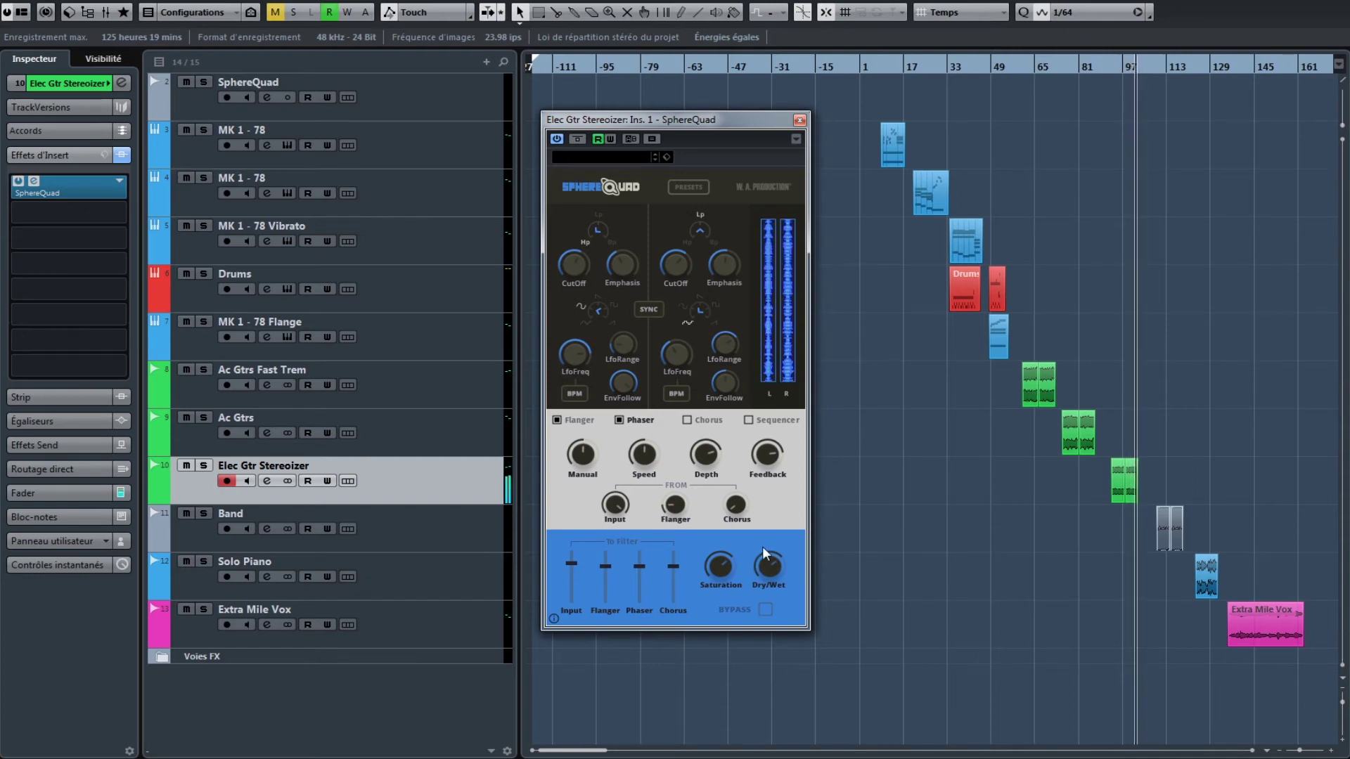
{"action": "left_click", "coordinate": [800, 119]}
- Open SphereQuad on the Band track, examine its filter and Flanger settings during playback, and close it
{"action": "left_click", "coordinate": [476, 538]}
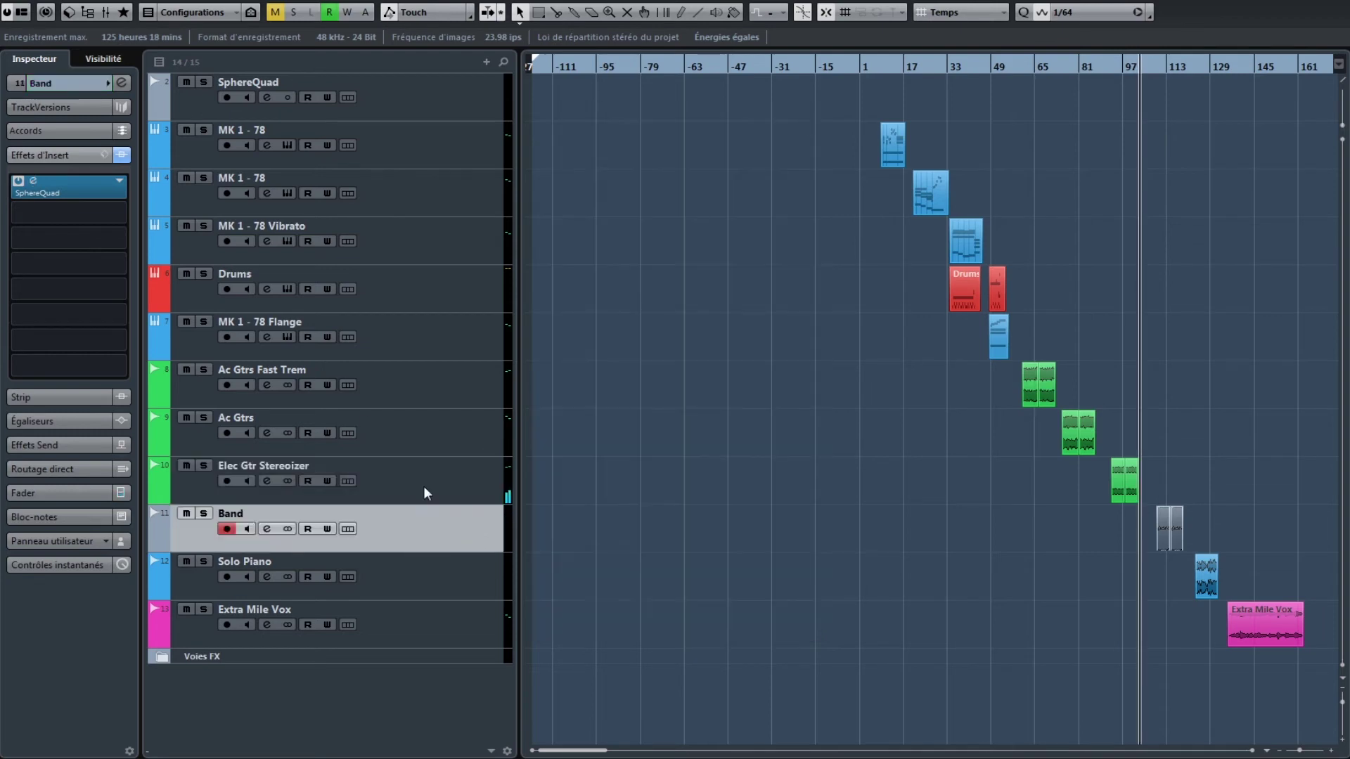
{"action": "left_click", "coordinate": [34, 182]}
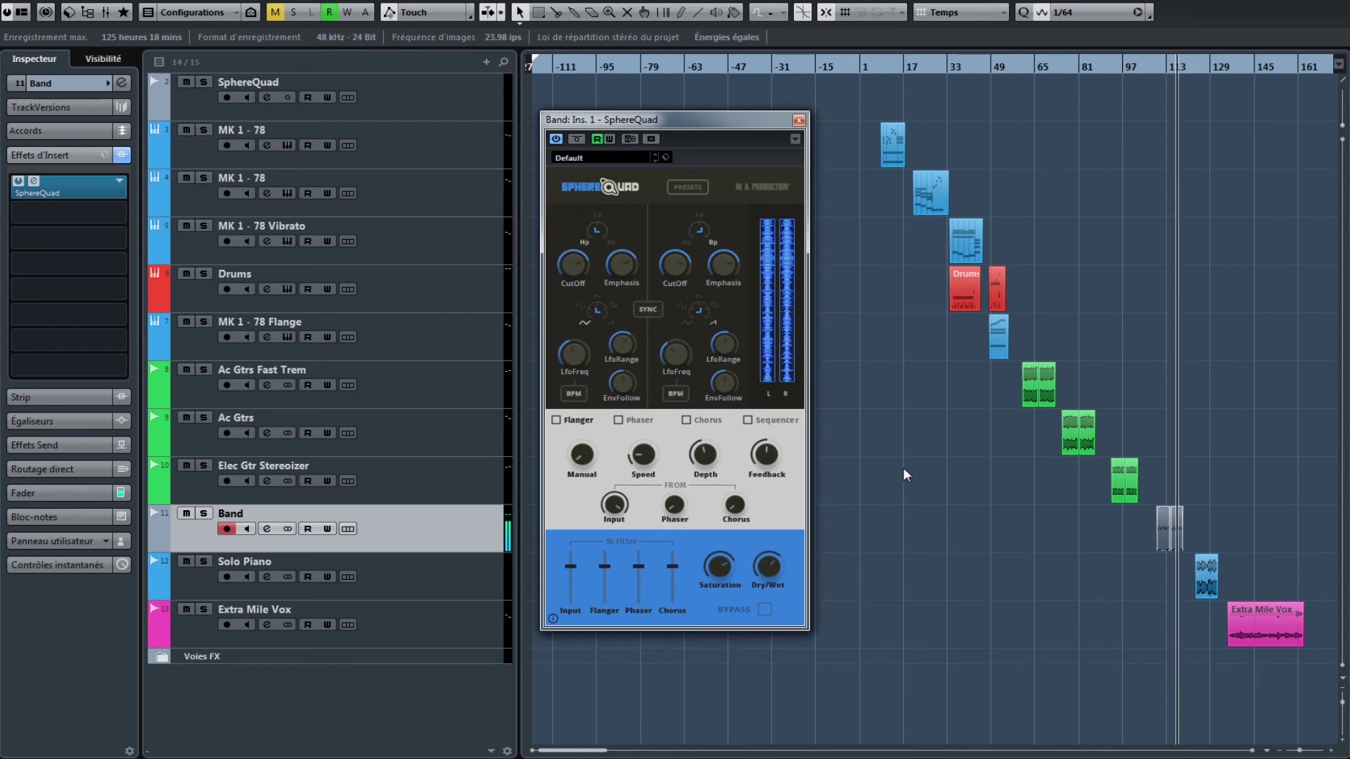
{"action": "left_click", "coordinate": [798, 123]}
- Open SphereQuad on the Solo Piano track, examine its filter and Flanger settings during playback, and close it
{"action": "left_click", "coordinate": [422, 560]}
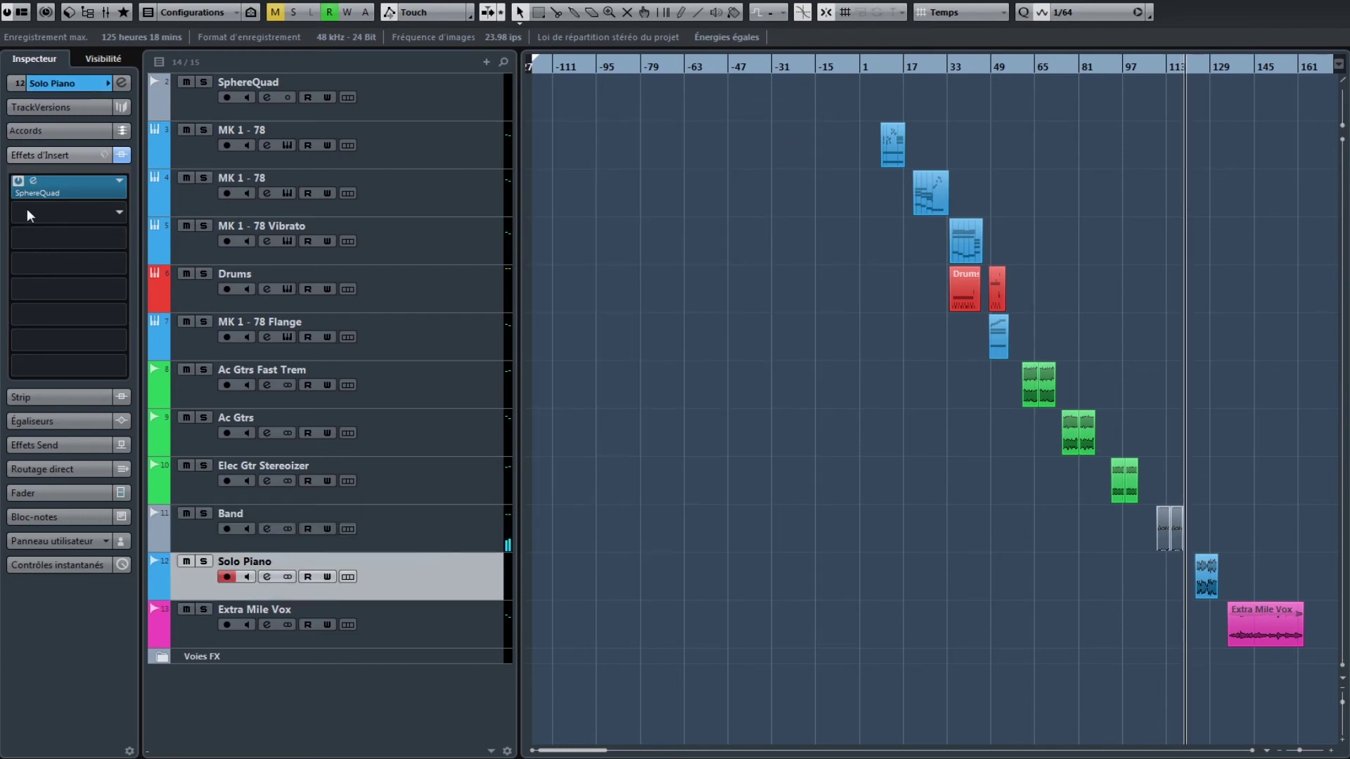
{"action": "left_click", "coordinate": [32, 180]}
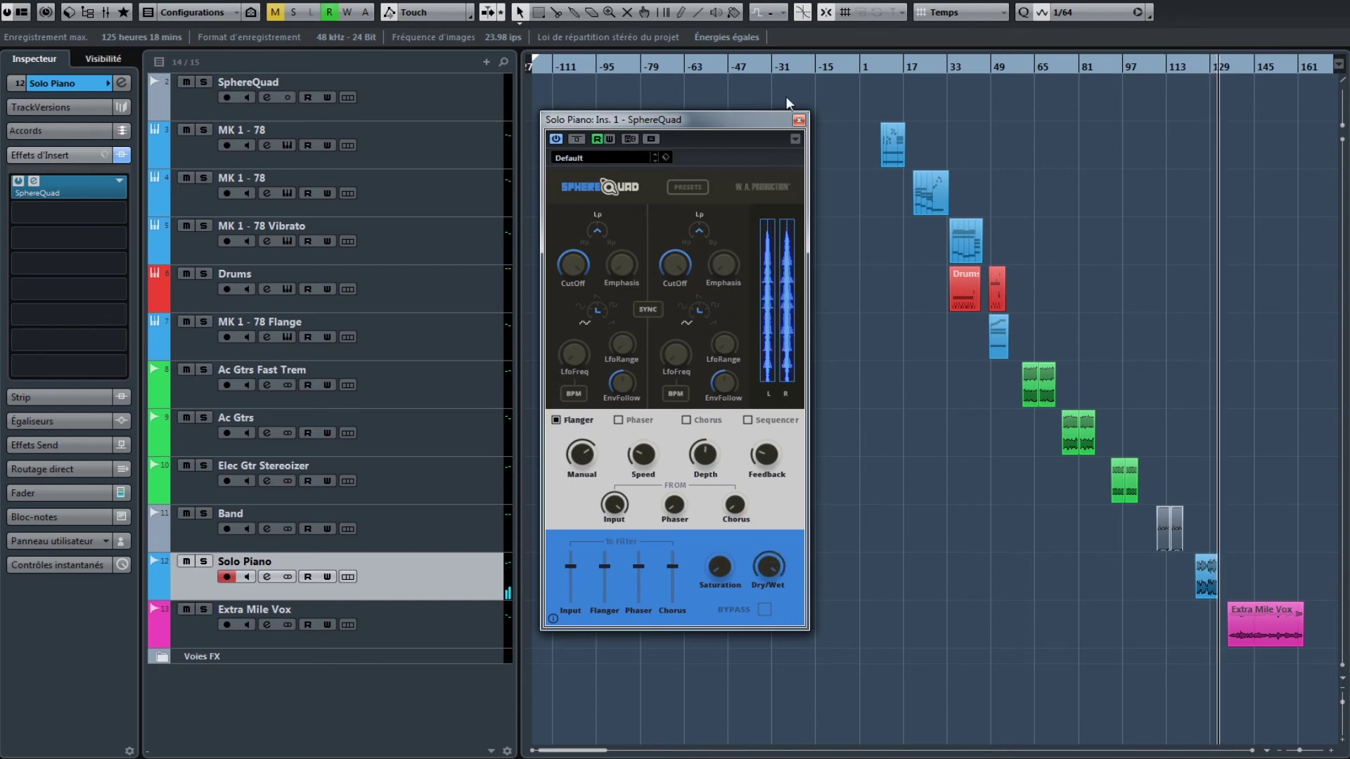
{"action": "left_click", "coordinate": [800, 119]}
- Open SphereQuad on the Extra Mile Vox track and inspect its Sequencer, Chorus, Phaser and Flanger settings during playback
{"action": "left_click", "coordinate": [467, 621]}
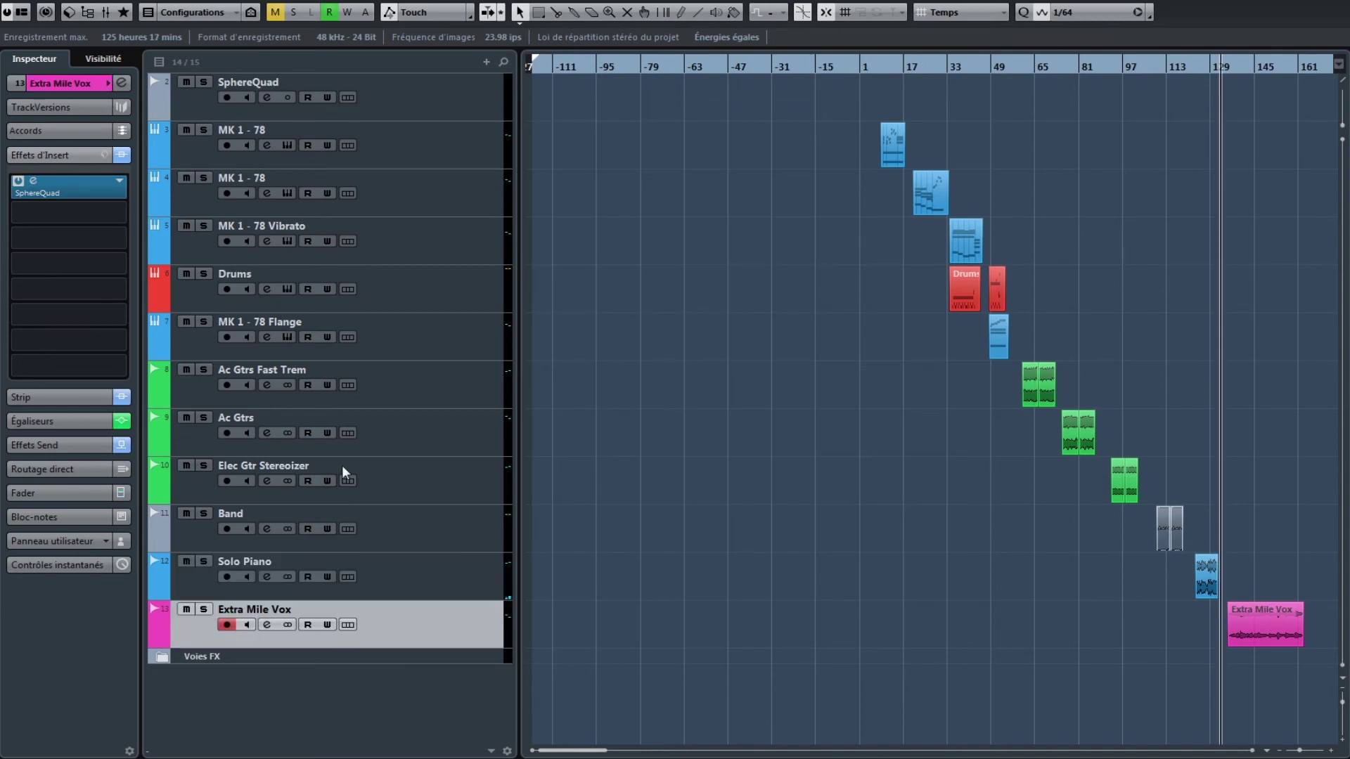
{"action": "double_click", "coordinate": [37, 181]}
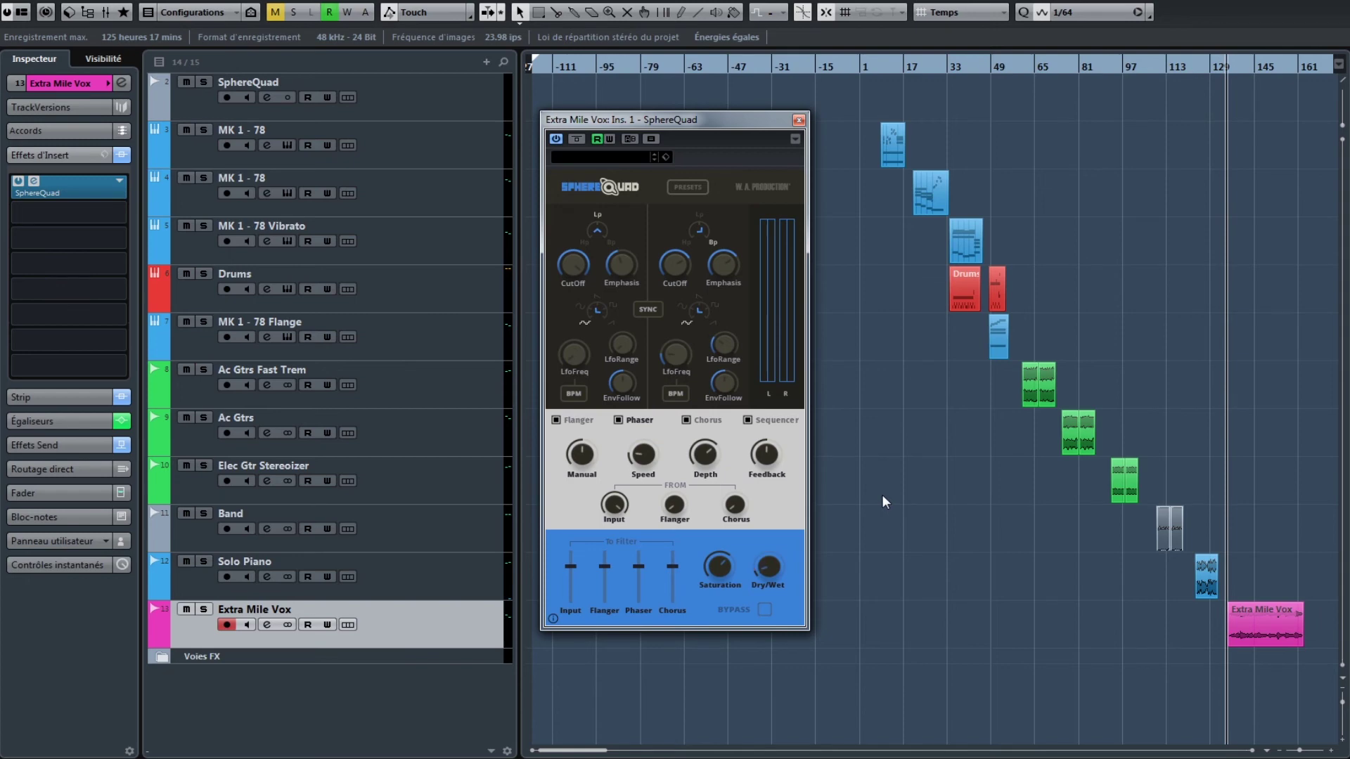
{"action": "left_click", "coordinate": [777, 421]}
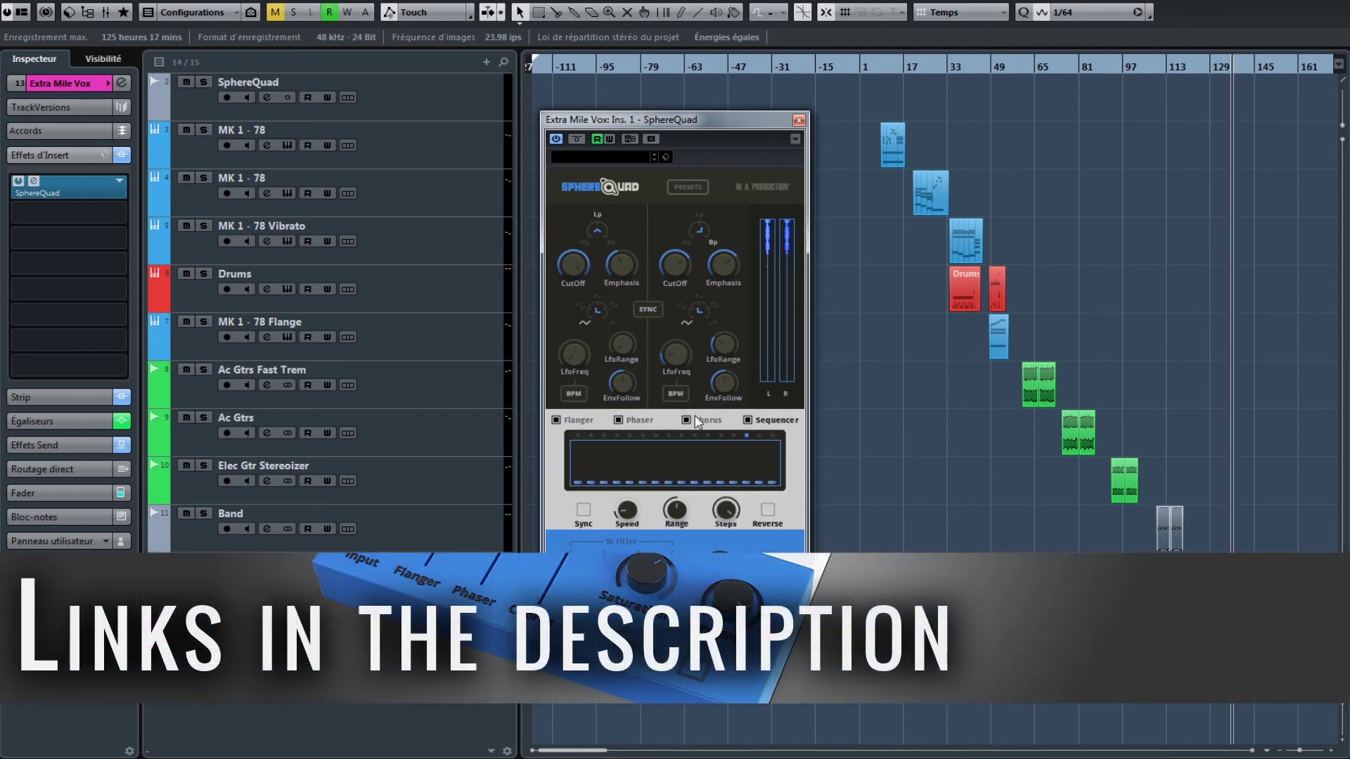
{"action": "left_click", "coordinate": [684, 421]}
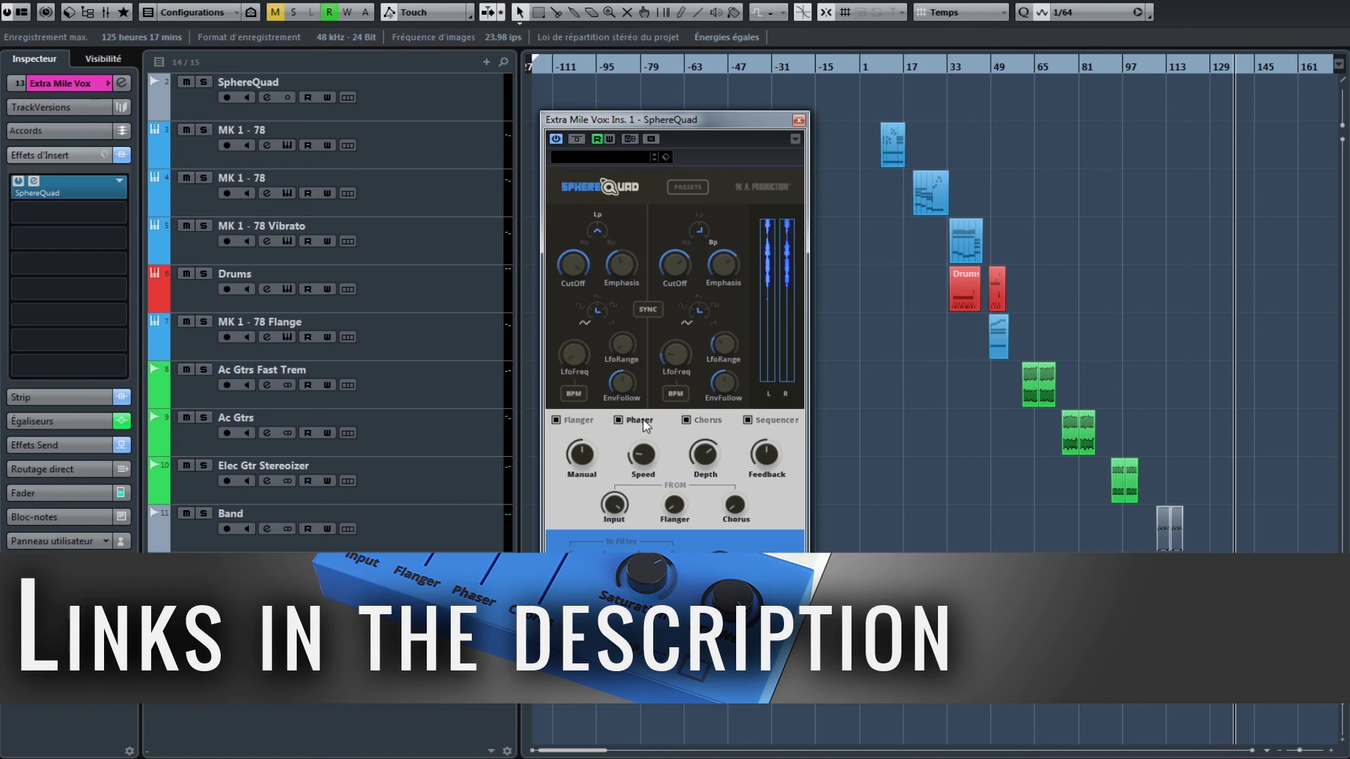
{"action": "left_click", "coordinate": [572, 416]}
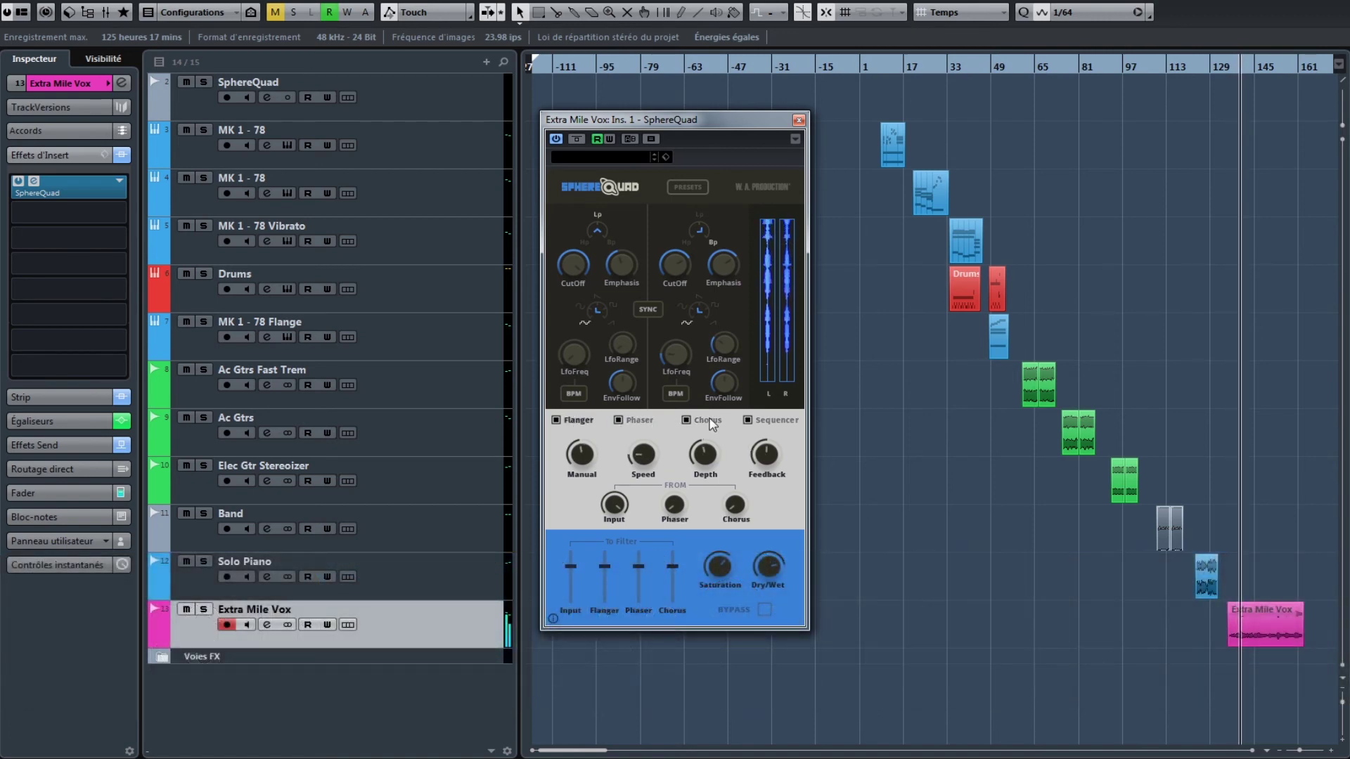
{"action": "left_click", "coordinate": [709, 419]}
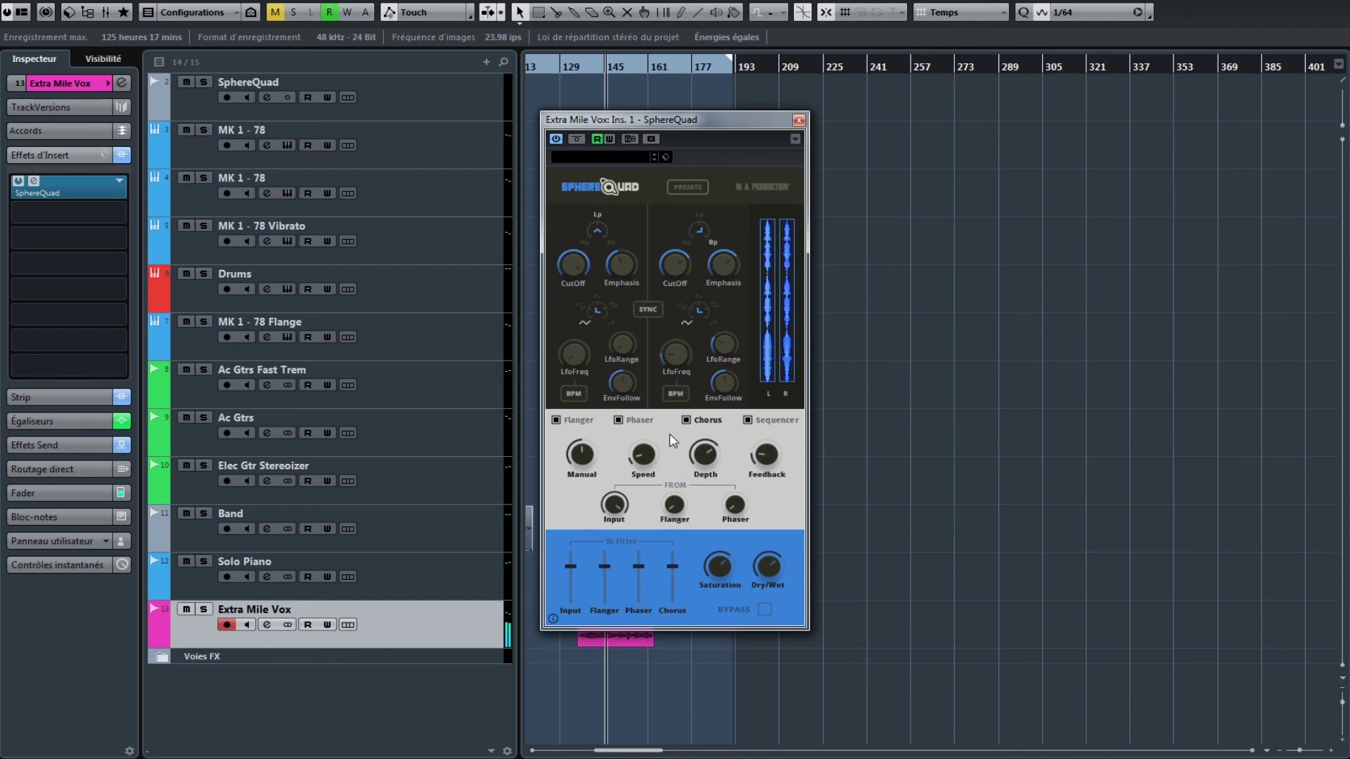
{"action": "left_click", "coordinate": [637, 421]}
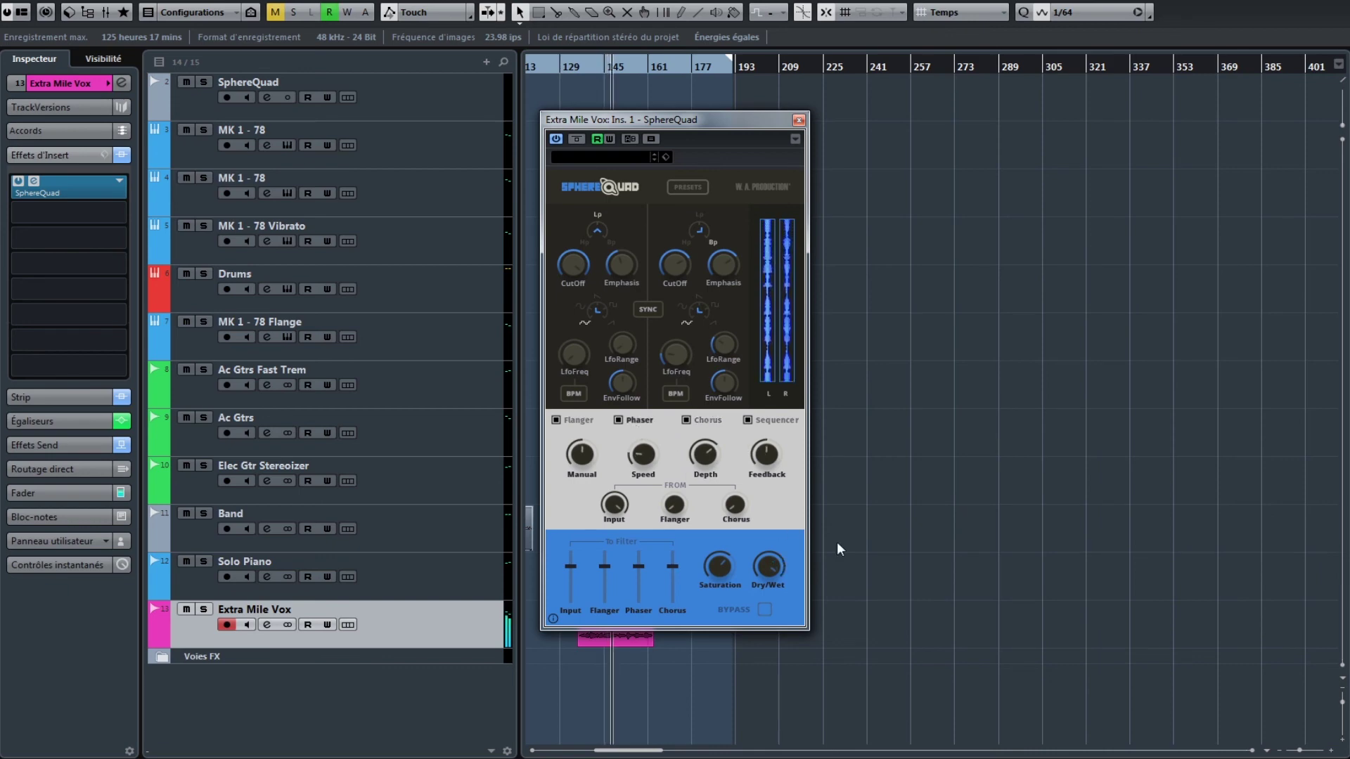
{"action": "left_click", "coordinate": [575, 422]}
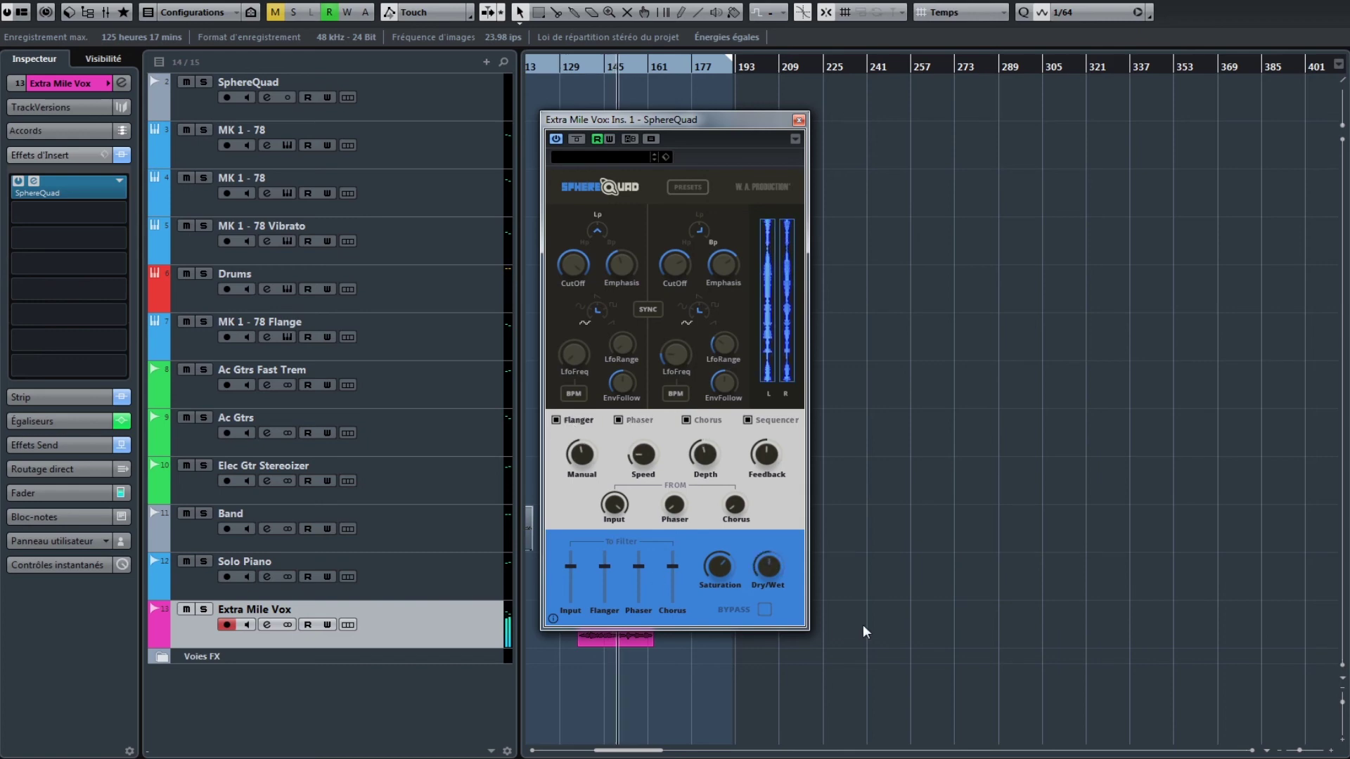